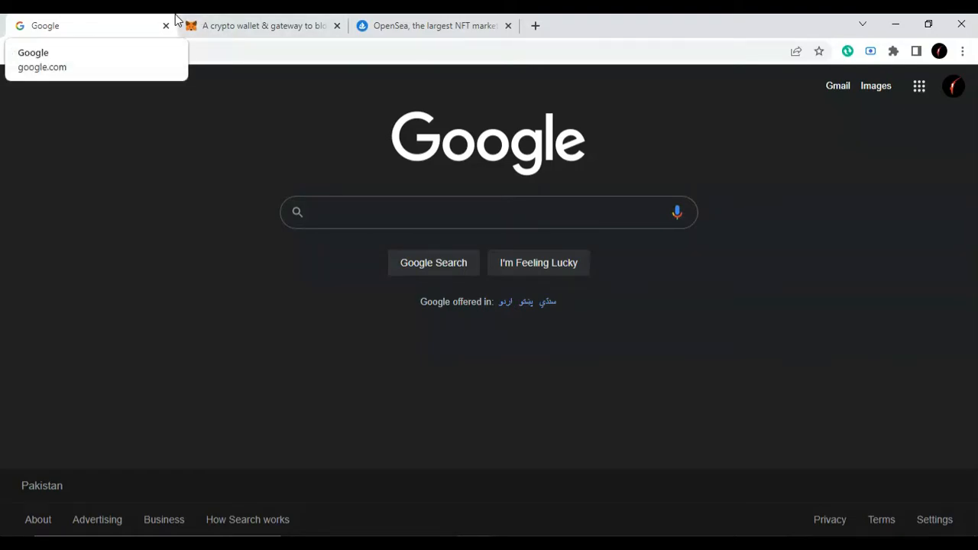
Step: Install the MetaMask extension for Chrome, starting from the download page on metamask.io
left_click(291, 18)
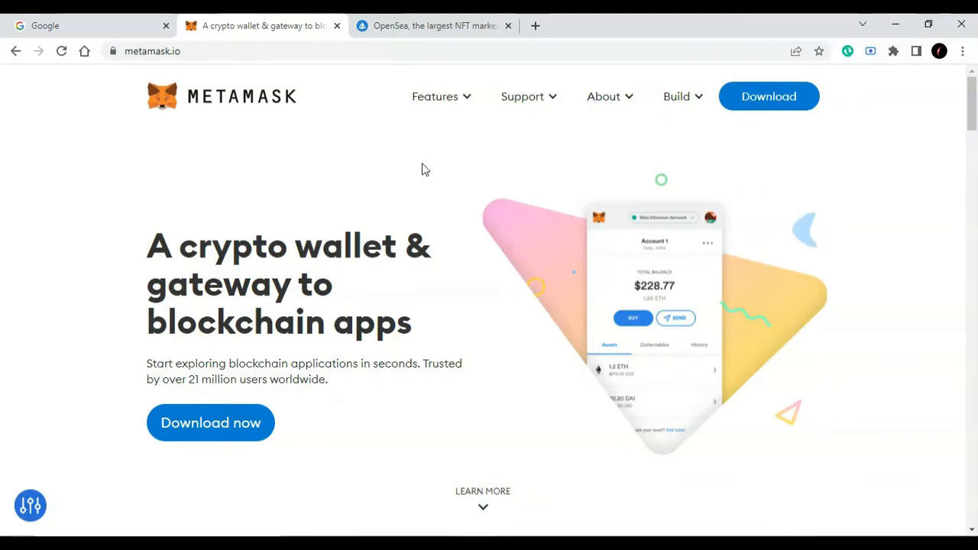
left_click(248, 425)
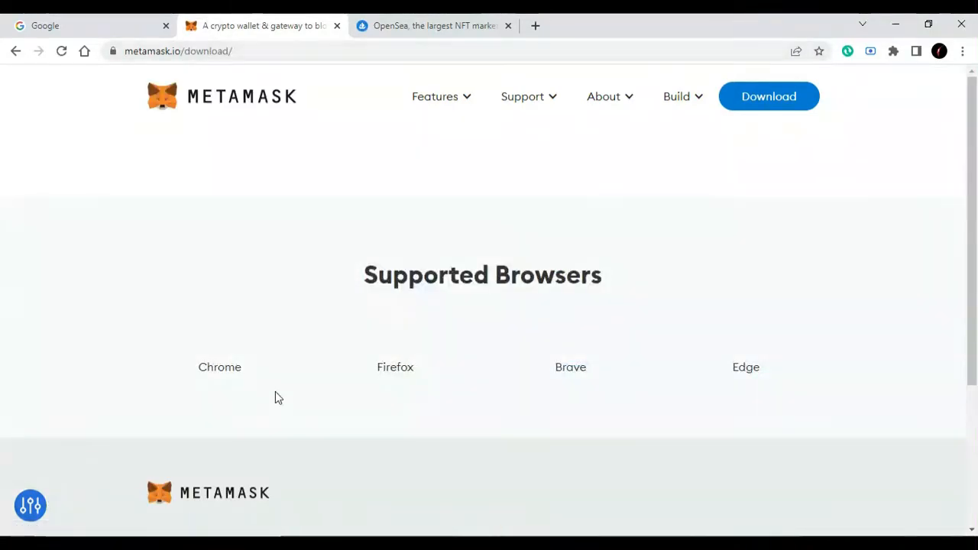
scroll(470, 370, "up", 2)
scroll(470, 370, "down", 1)
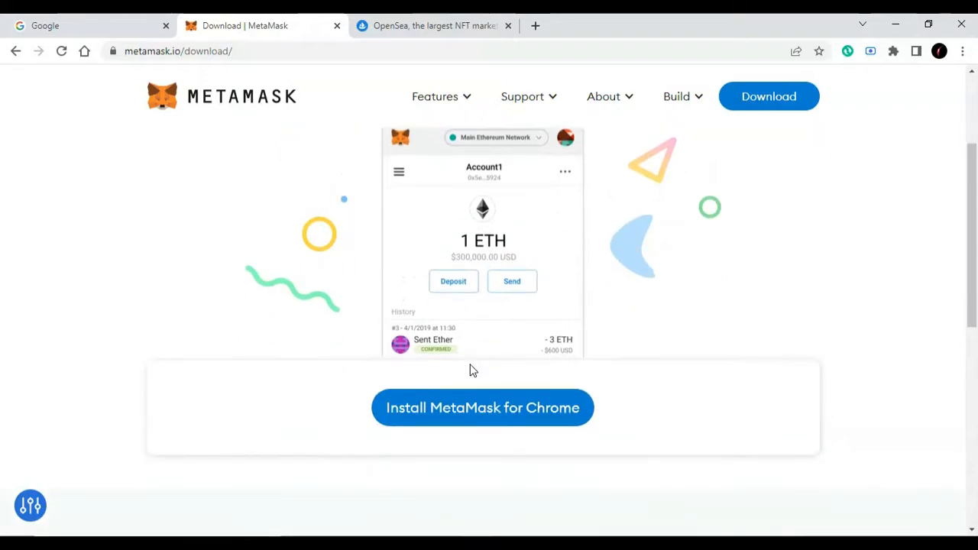
left_click(467, 411)
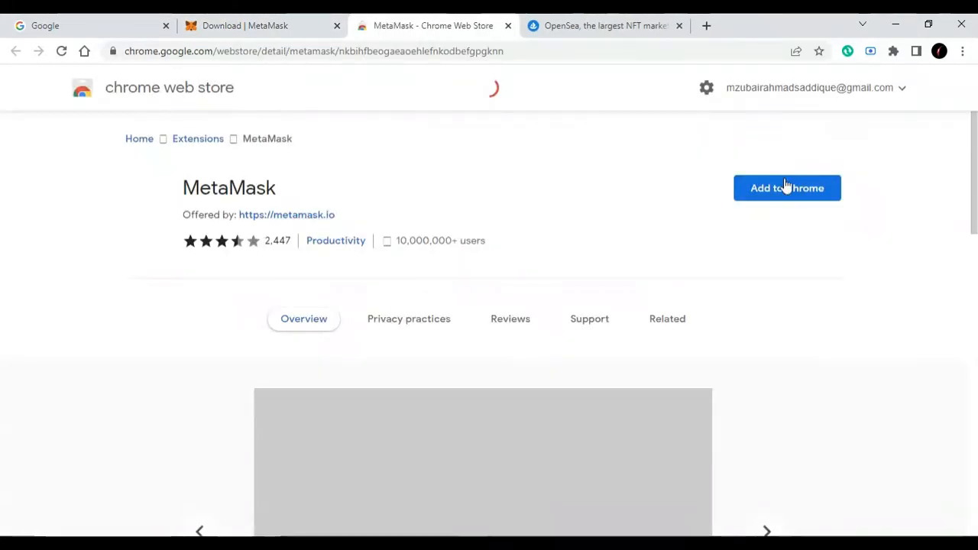
left_click(785, 189)
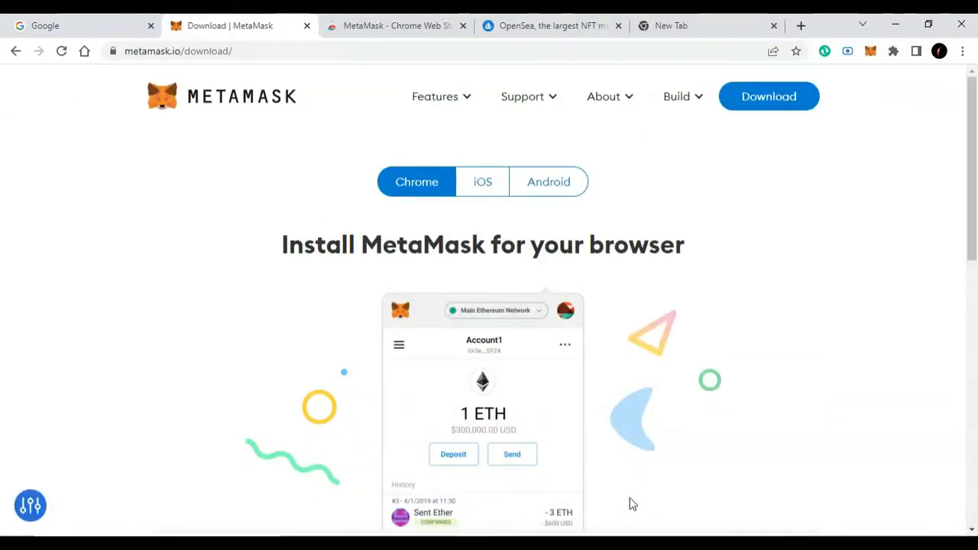
Step: Start the MetaMask setup, choose to create a new wallet, and agree to the usage data collection
left_click(872, 58)
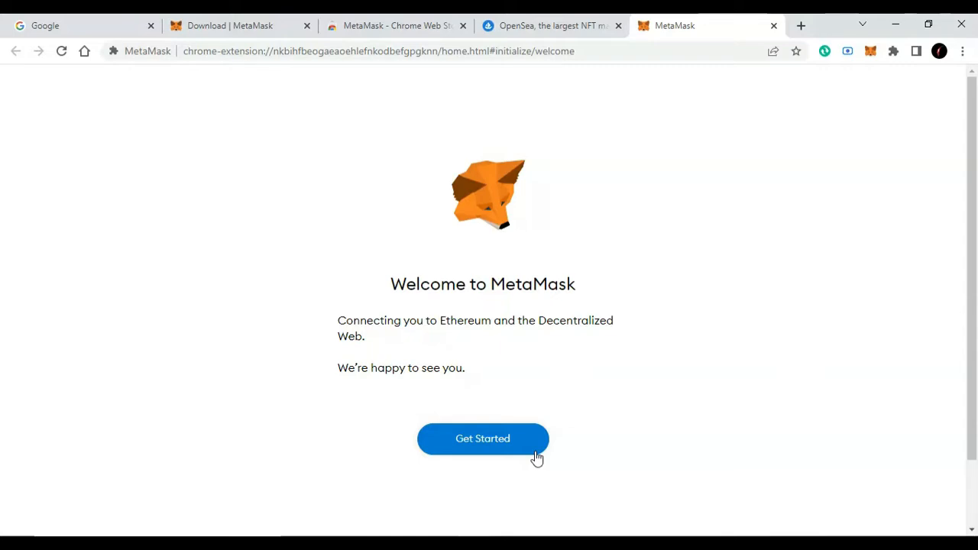
left_click(502, 445)
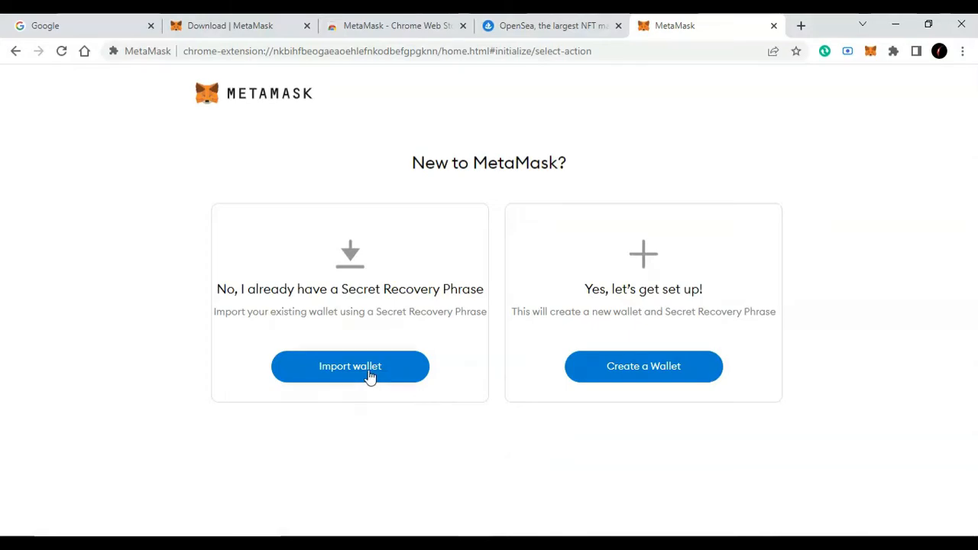
left_click(662, 378)
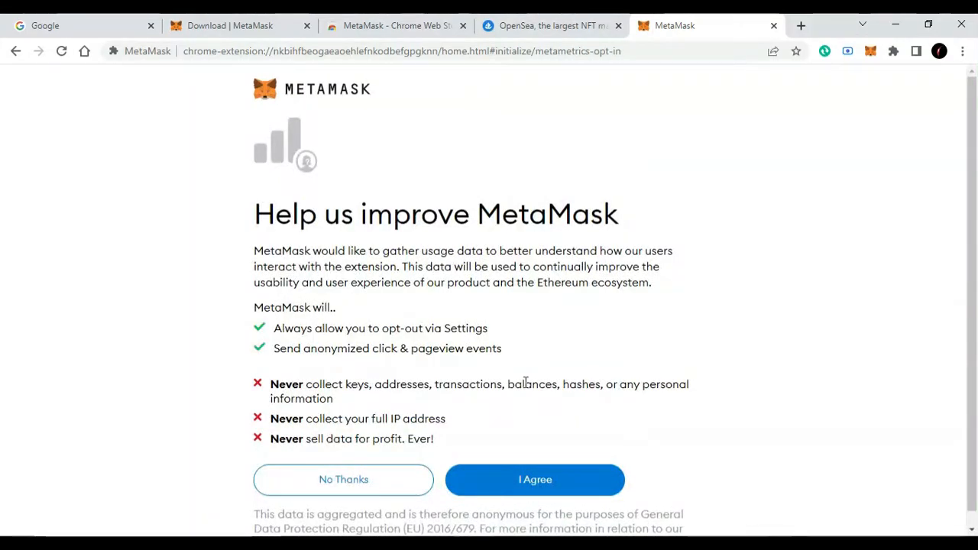
scroll(525, 382, "down", 1)
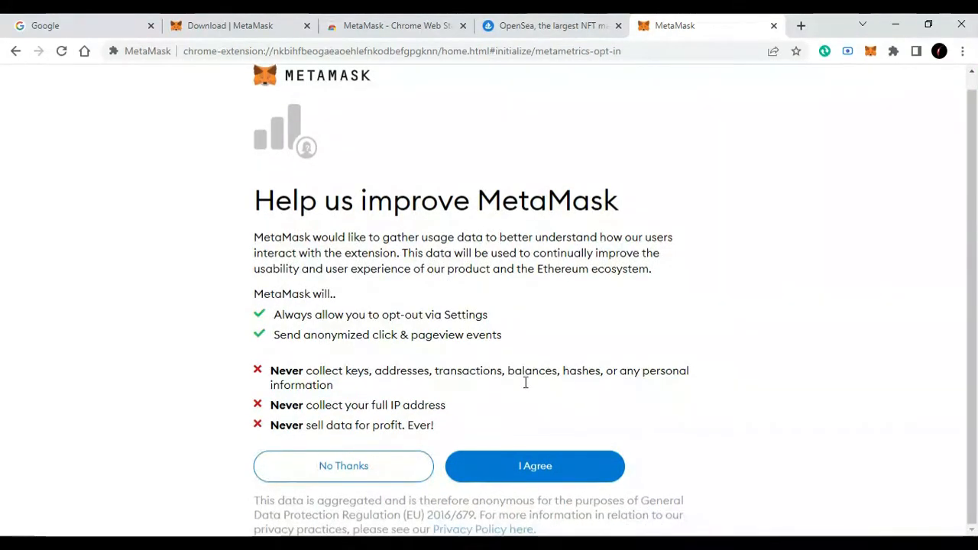
left_click(537, 474)
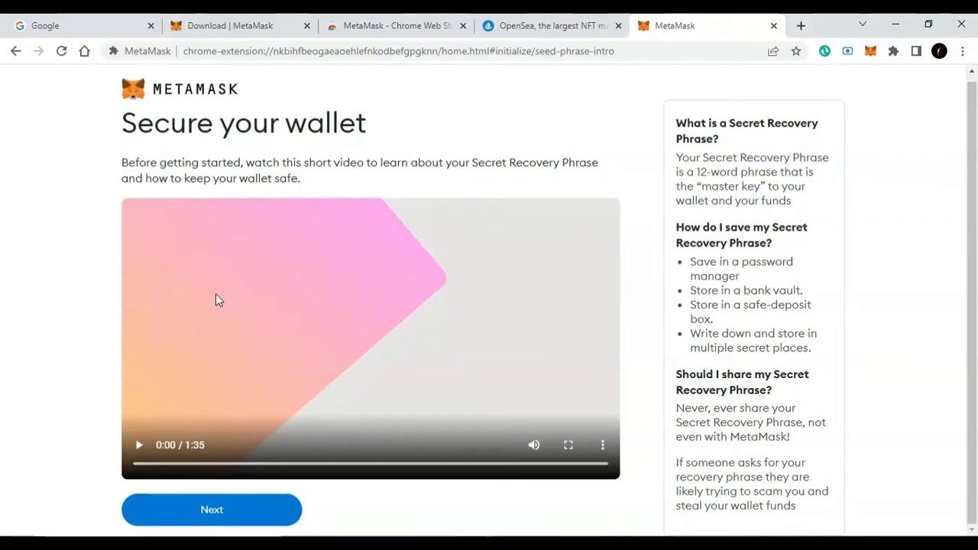
Step: Continue past the wallet security introduction, reveal the secret recovery phrase, and copy it into a new Notepad note
left_click(232, 513)
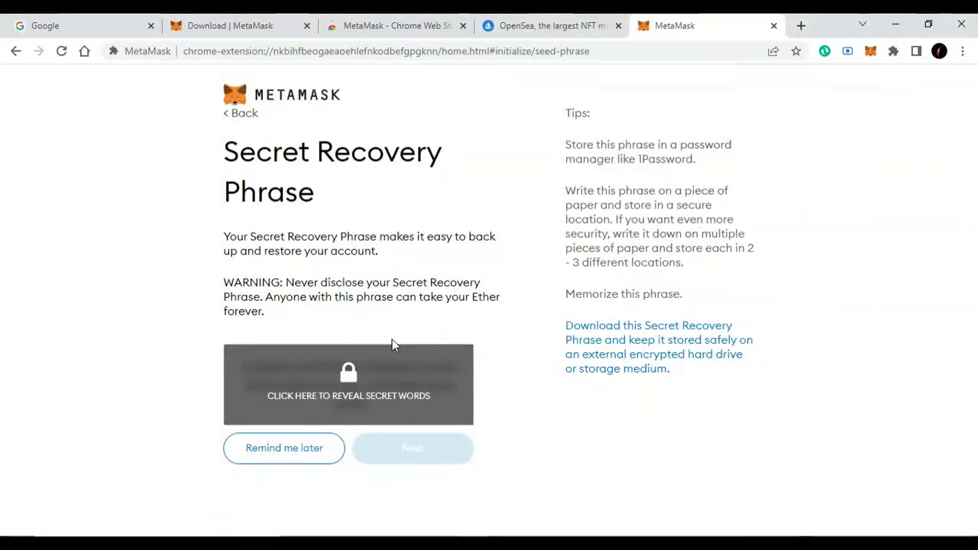
left_click(380, 407)
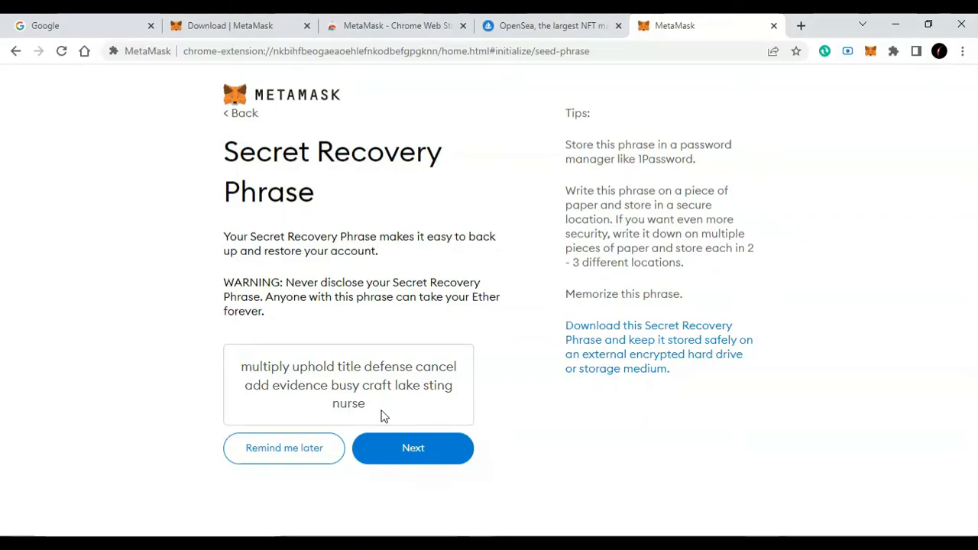
left_click_drag(366, 404, 240, 369)
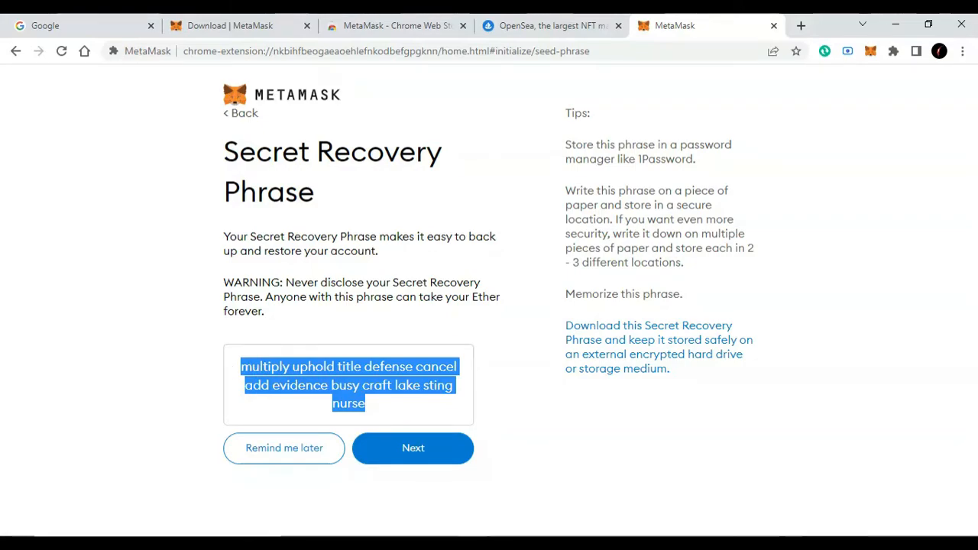
key("super")
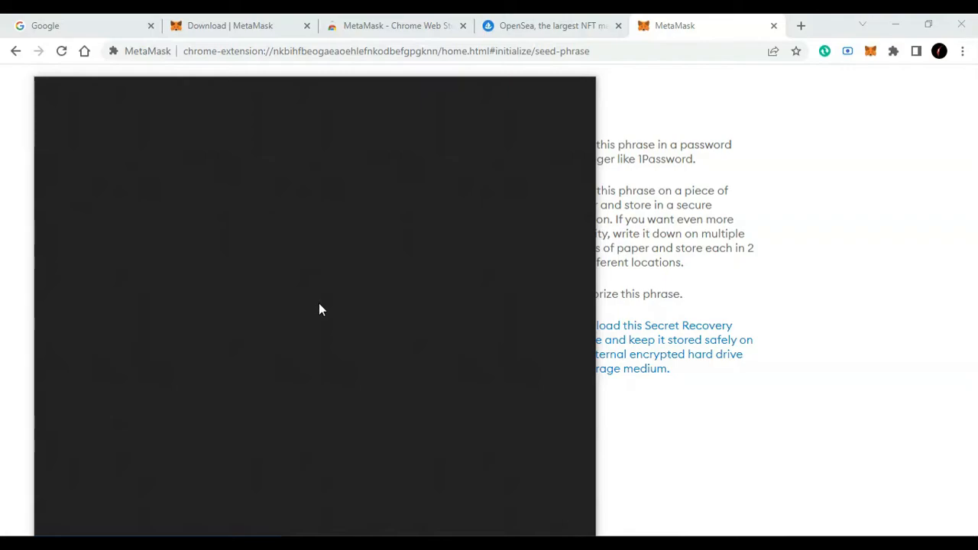
left_click(858, 339)
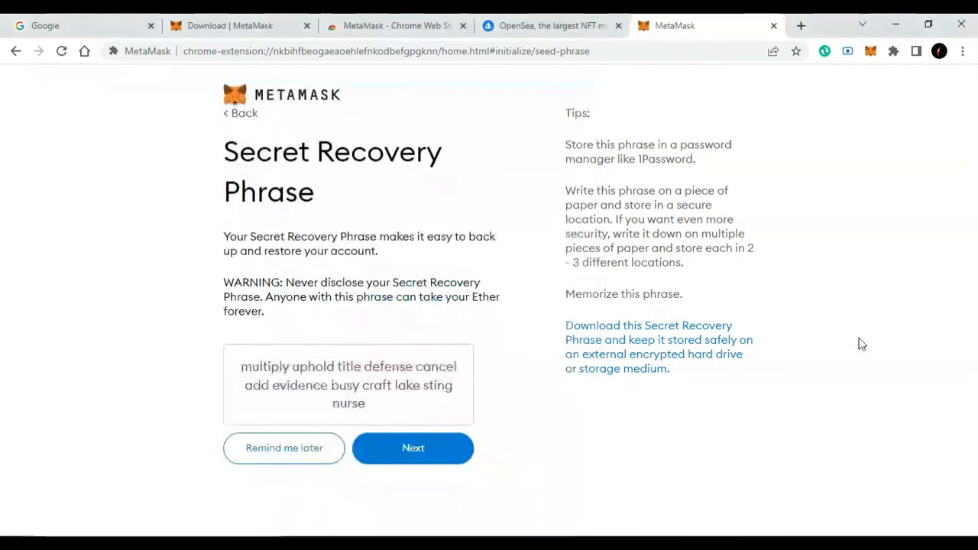
Step: Proceed to the recovery phrase confirmation and arrange the Notepad note with the saved phrase beside the browser window
left_click(404, 448)
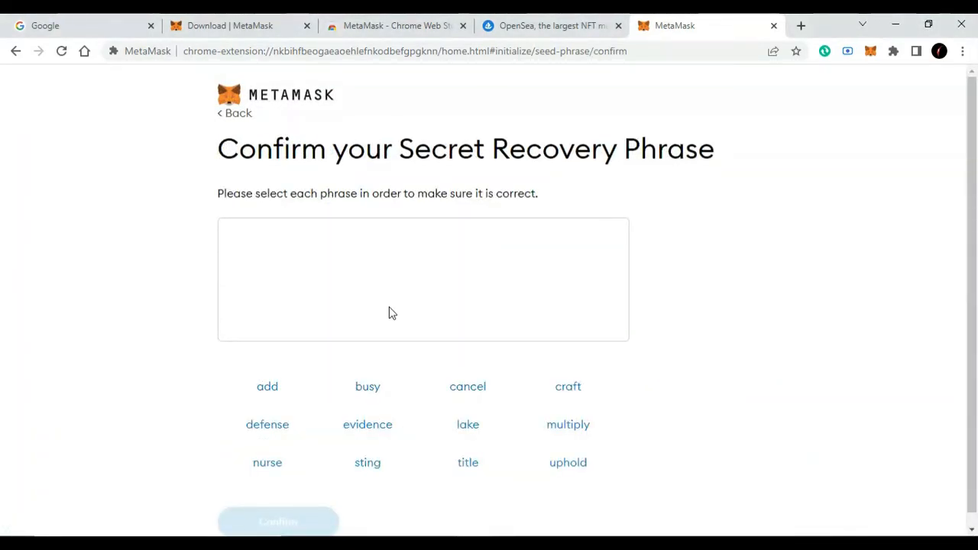
mouse_move(509, 544)
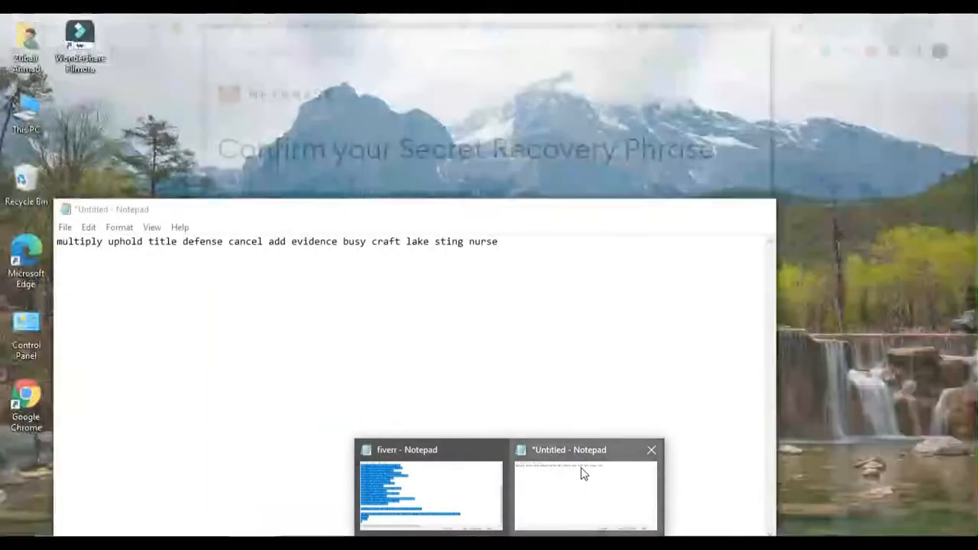
left_click(581, 469)
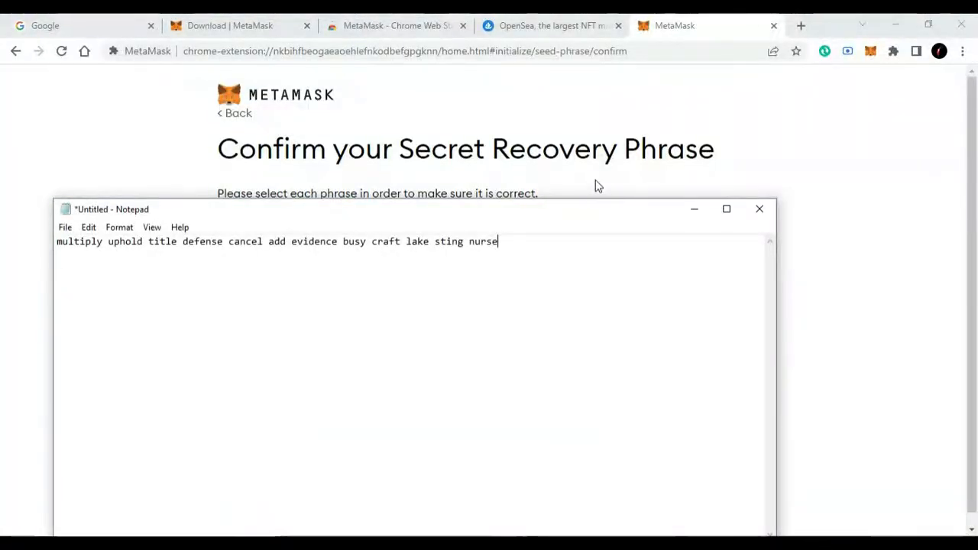
left_click_drag(599, 217, 781, 123)
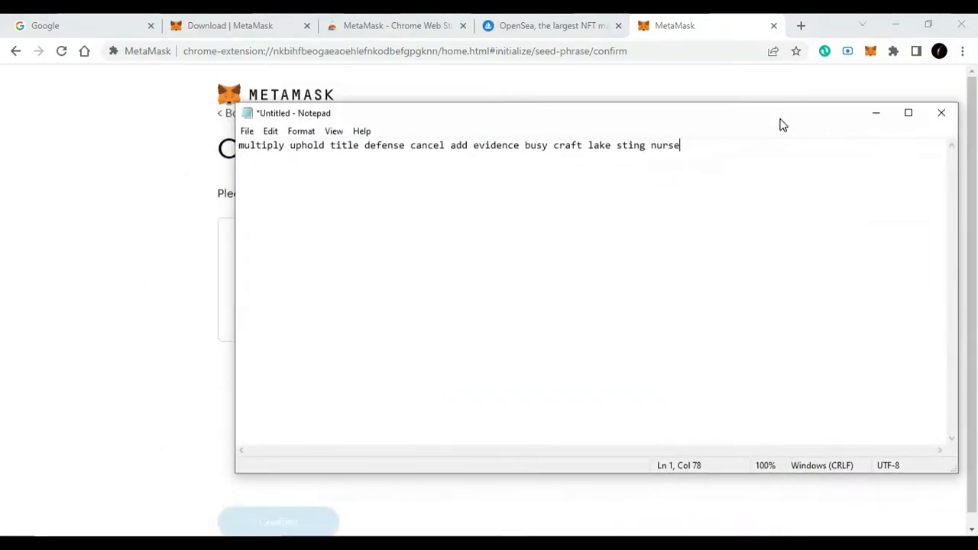
left_click_drag(233, 307, 517, 295)
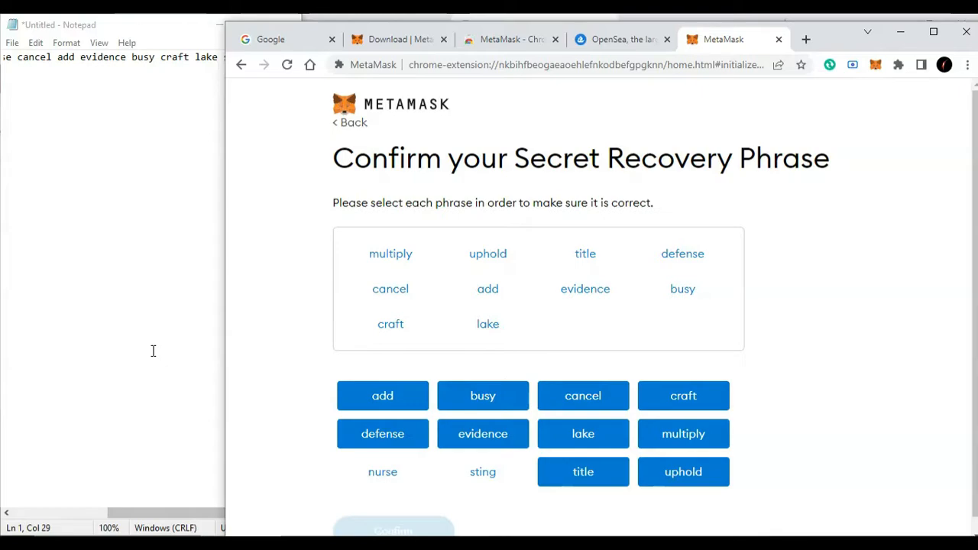
Step: Complete the secret recovery phrase in the saved word order, confirm it, finish the wallet setup, and maximize the browser
left_click(153, 344)
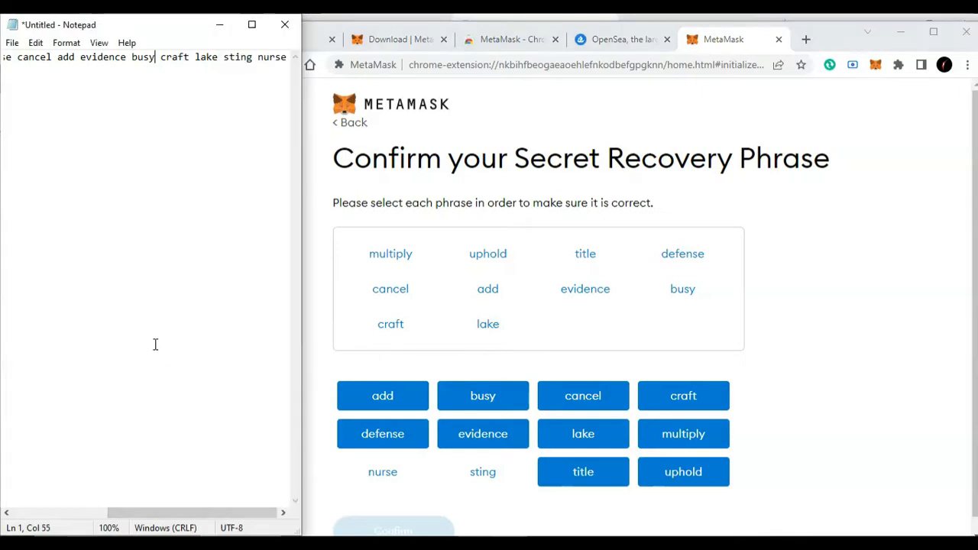
left_click(474, 479)
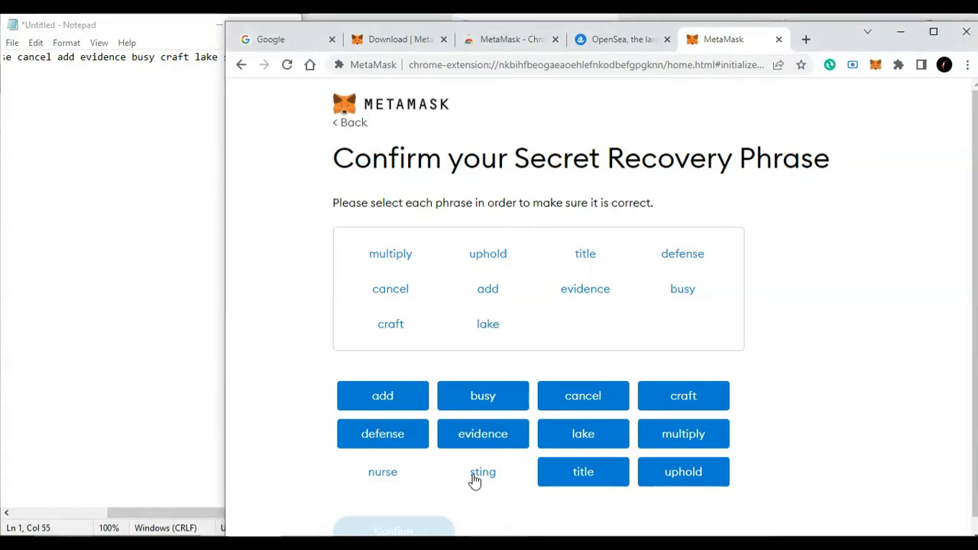
left_click(403, 473)
scroll(402, 527, "down", 1)
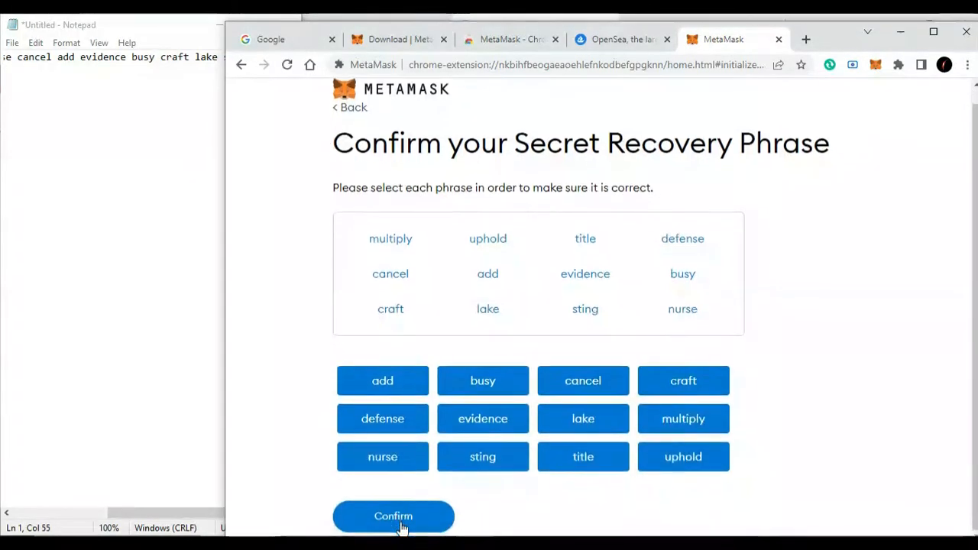
left_click(401, 516)
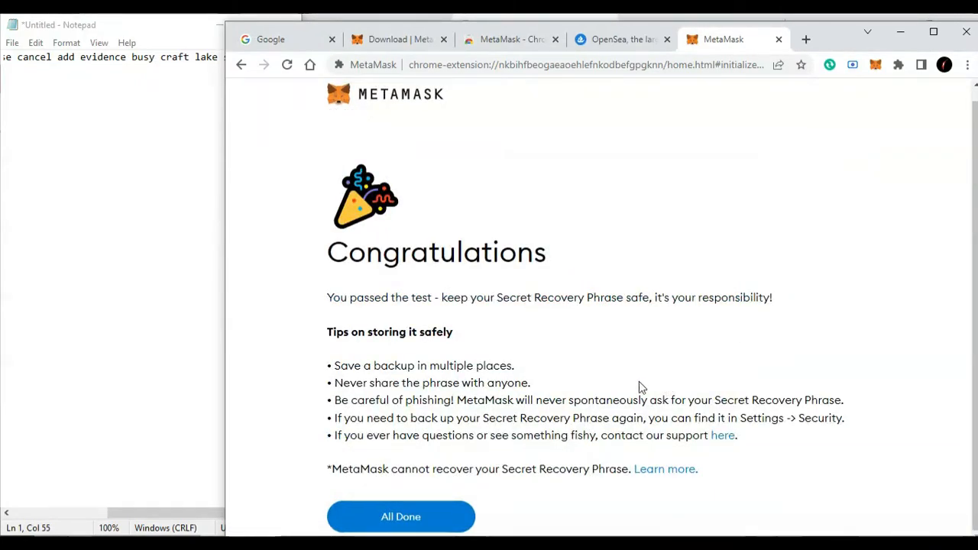
left_click(408, 517)
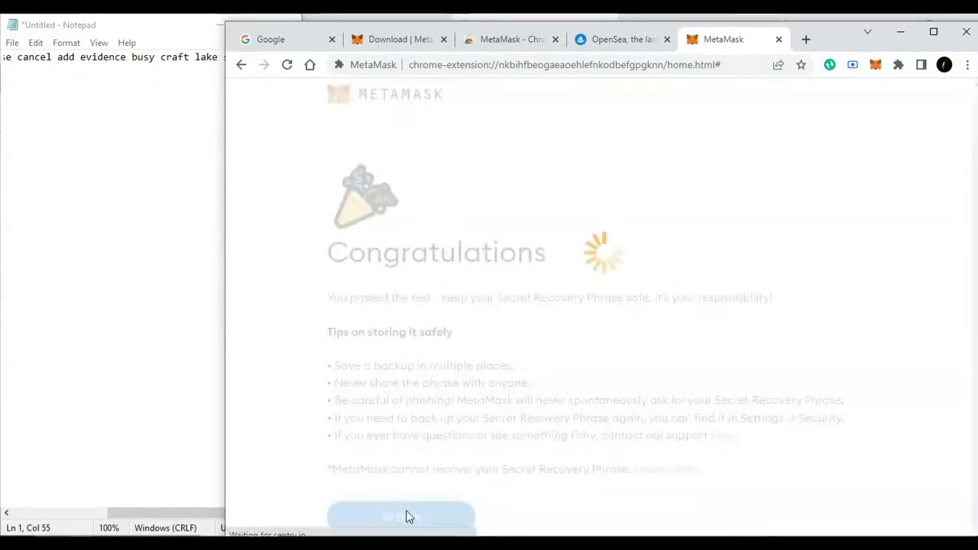
left_click(933, 34)
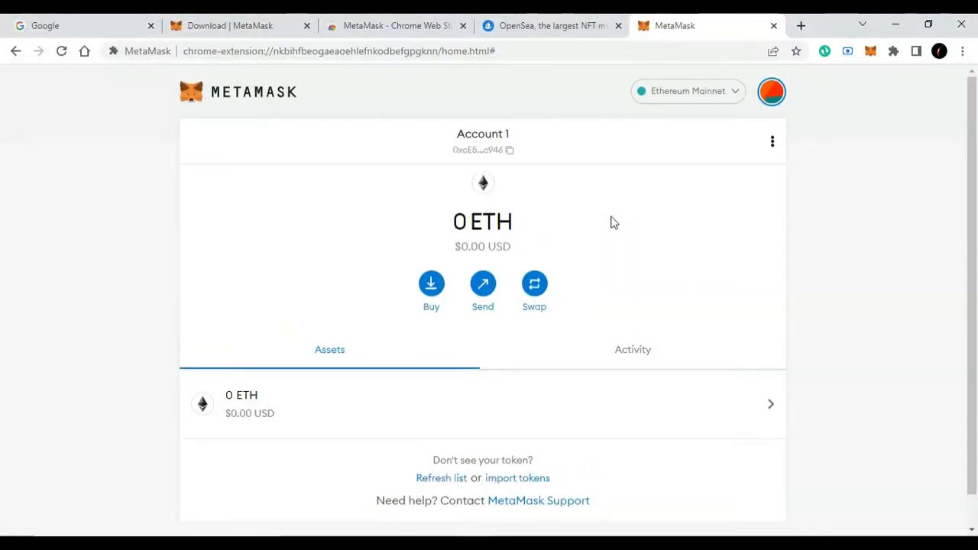
Step: Begin creating an item on OpenSea, connect Account 1 through MetaMask, and sign the login request
left_click(488, 19)
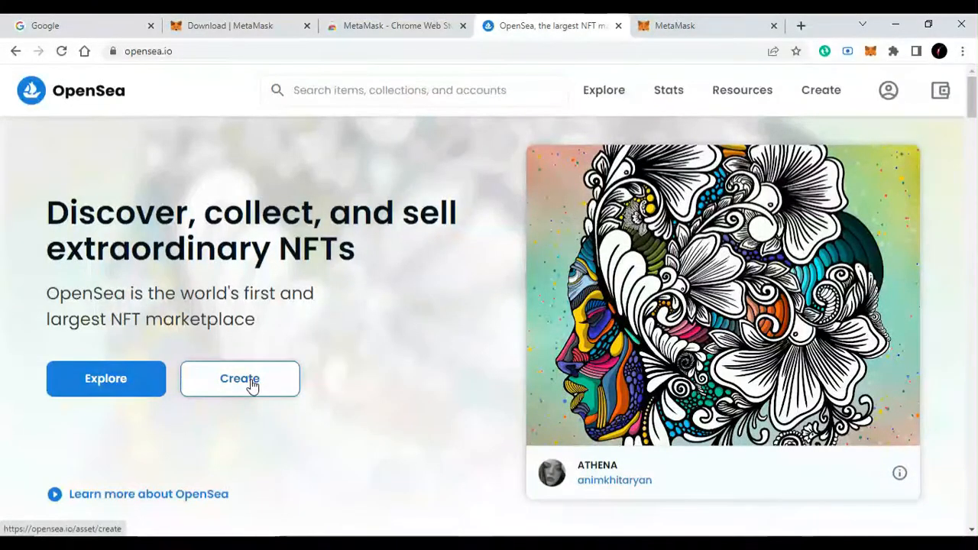
left_click(840, 89)
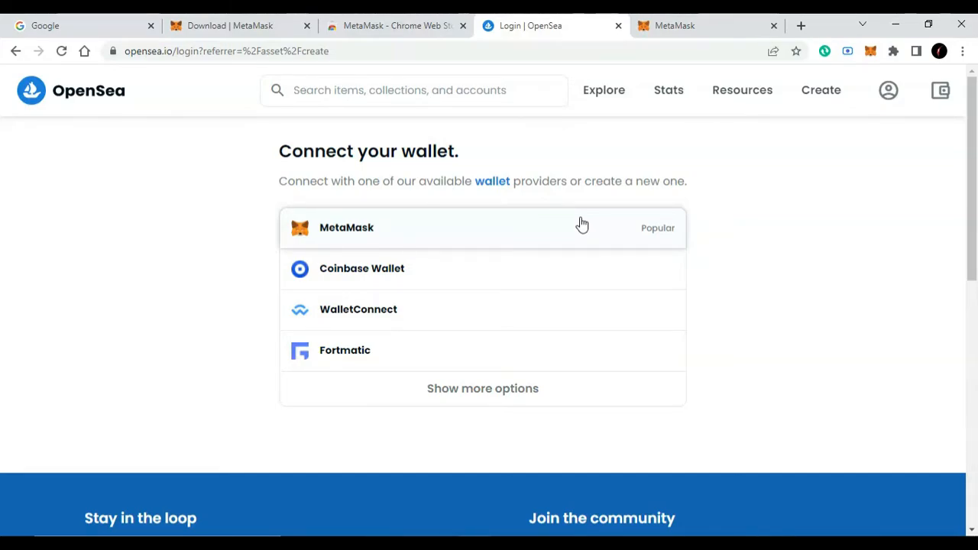
left_click(581, 223)
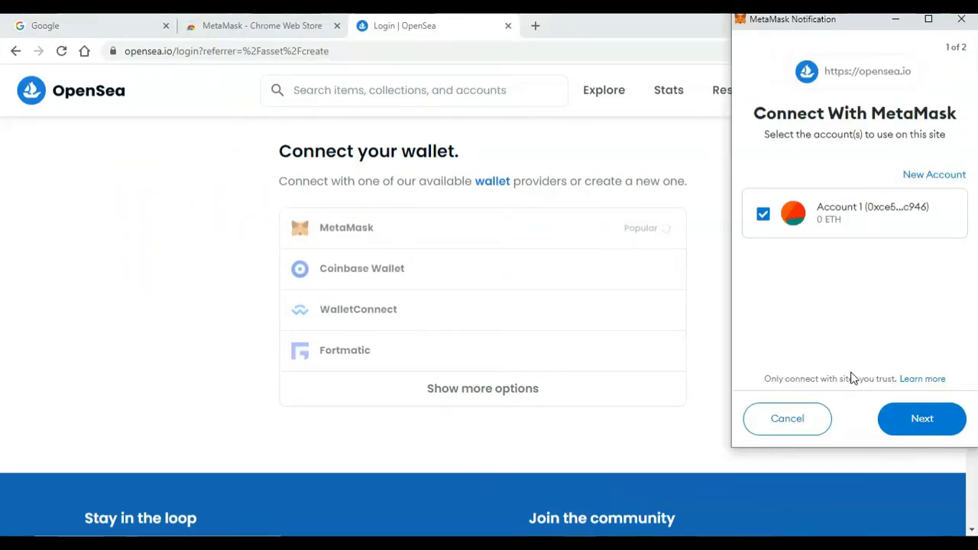
left_click(924, 426)
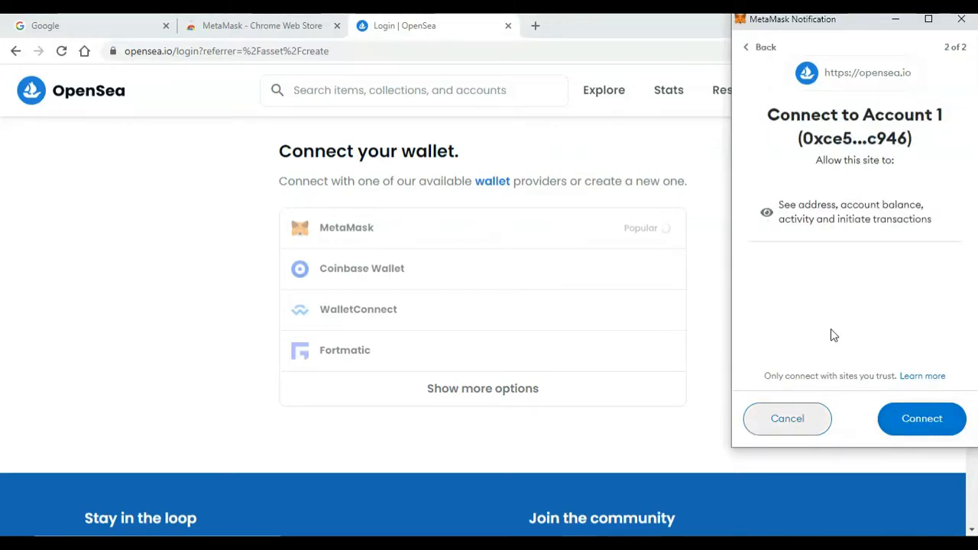
left_click(922, 420)
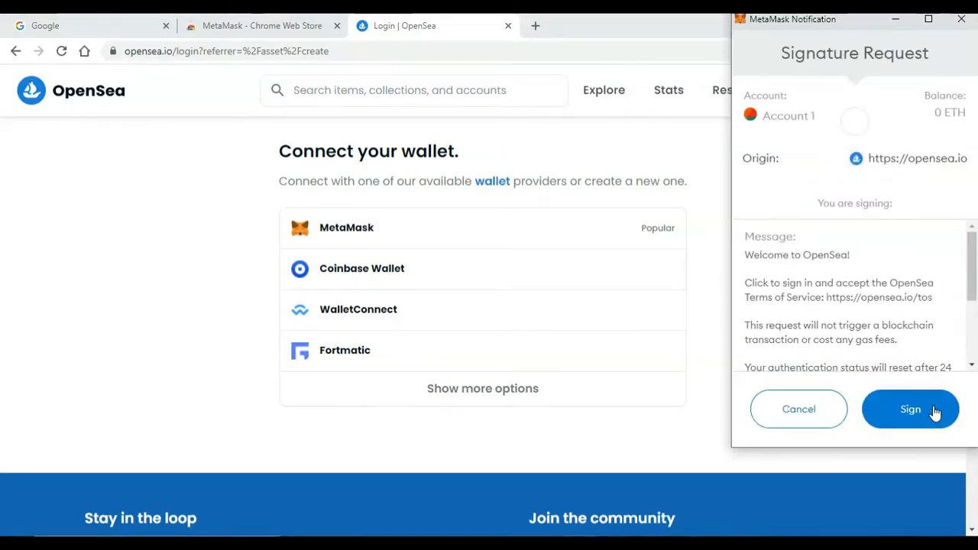
left_click(910, 410)
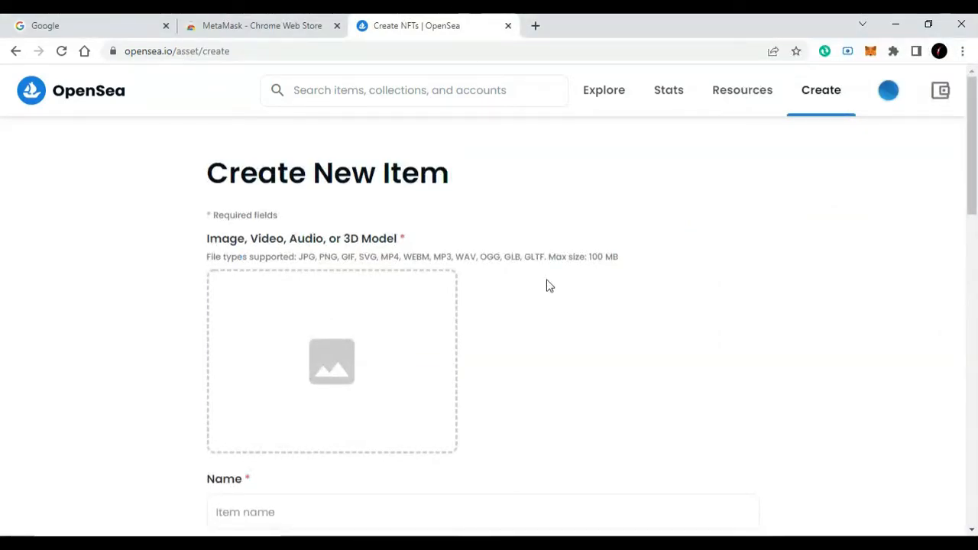
Step: Examine the fields of the Create New Item form, from the media upload to the blockchain and metadata options
scroll(548, 286, "down", 5)
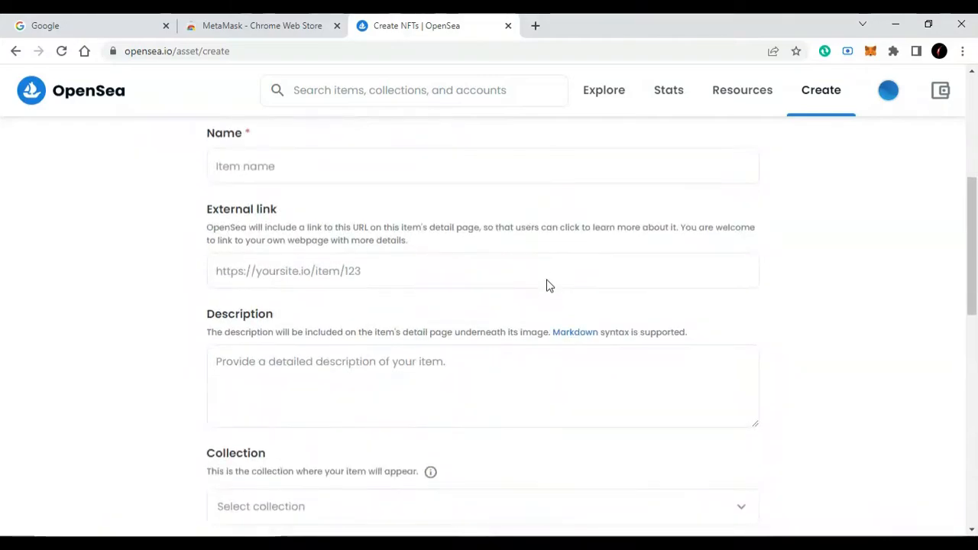
scroll(547, 280, "down", 10)
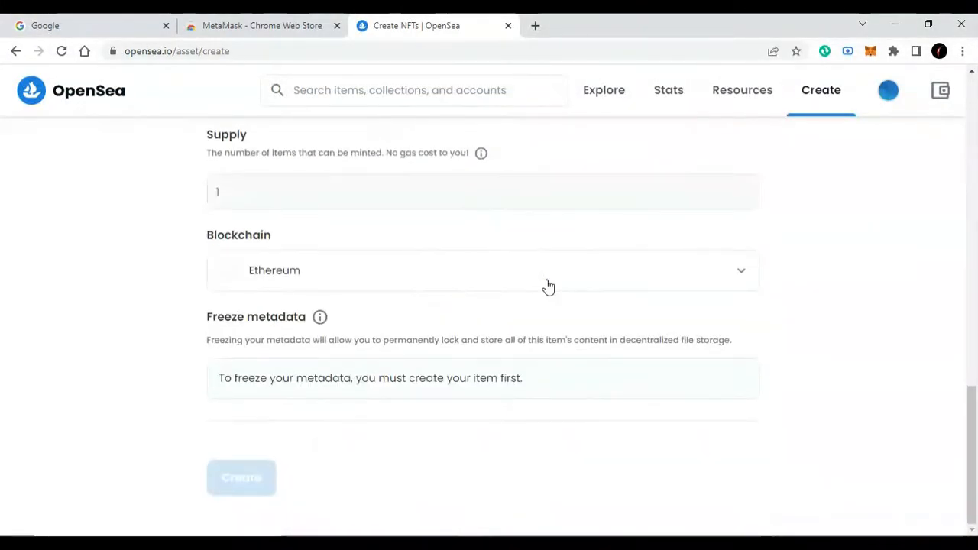
scroll(547, 285, "up", 15)
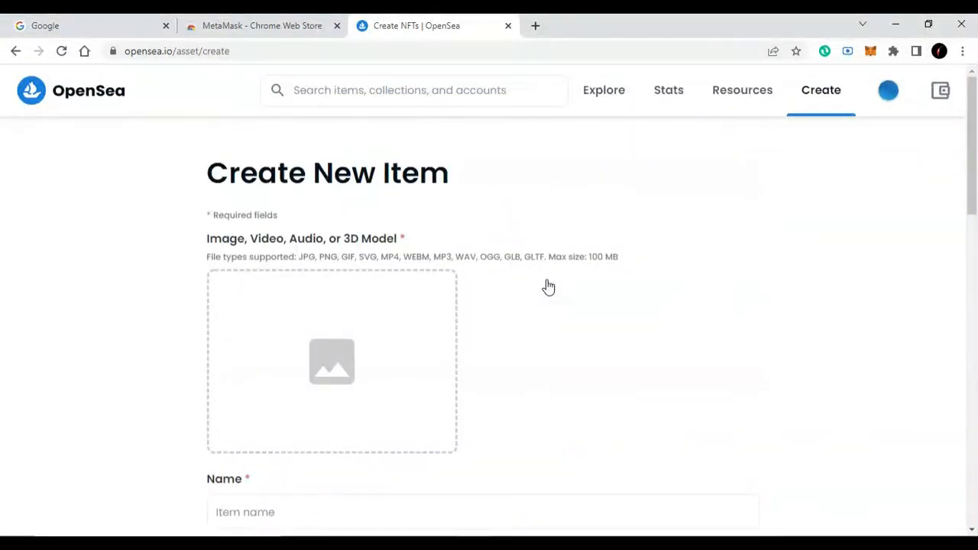
Step: Upload the image WhatsApp_Image_2021-10-17_at_10.13.26_AM-removebg-preview from Local Disk (D:) as the new item's media
scroll(547, 286, "down", 1)
scroll(548, 286, "down", 1)
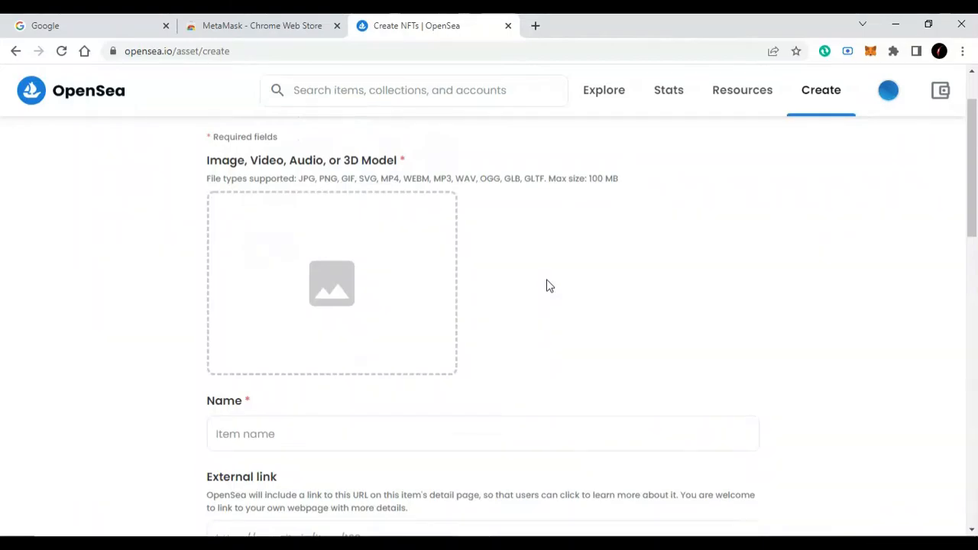
left_click(315, 285)
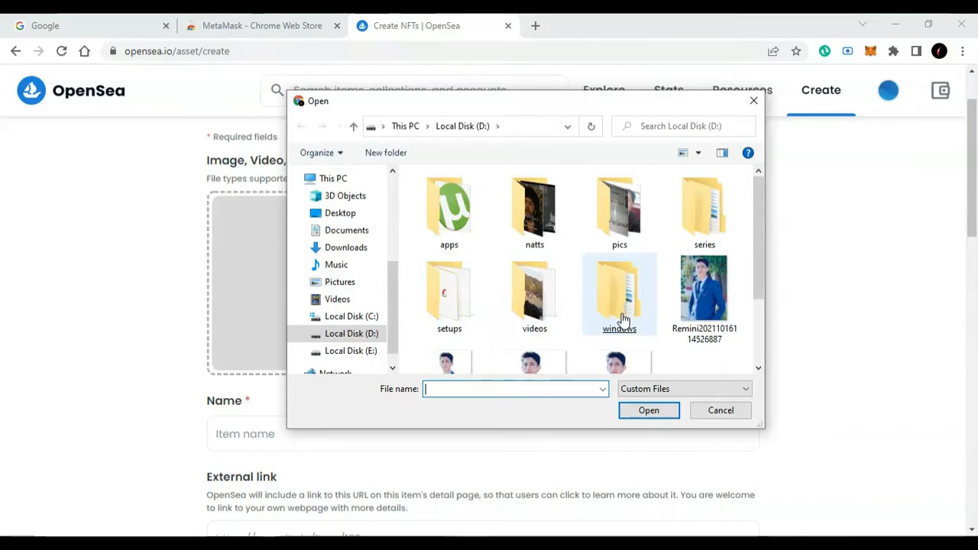
scroll(622, 319, "down", 2)
double_click(615, 317)
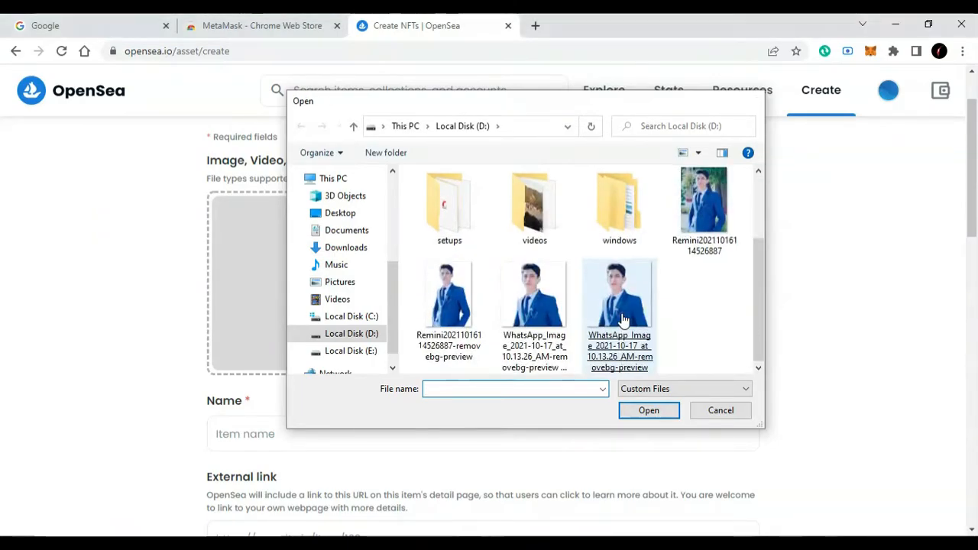
Step: Name the item "NFT" and enter the description "This is just a test"
scroll(425, 361, "down", 1)
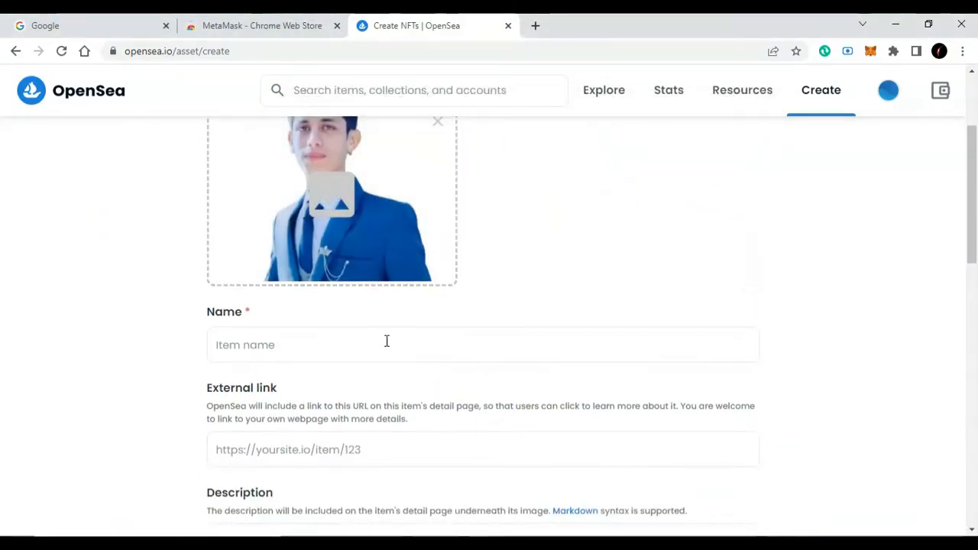
left_click(339, 347)
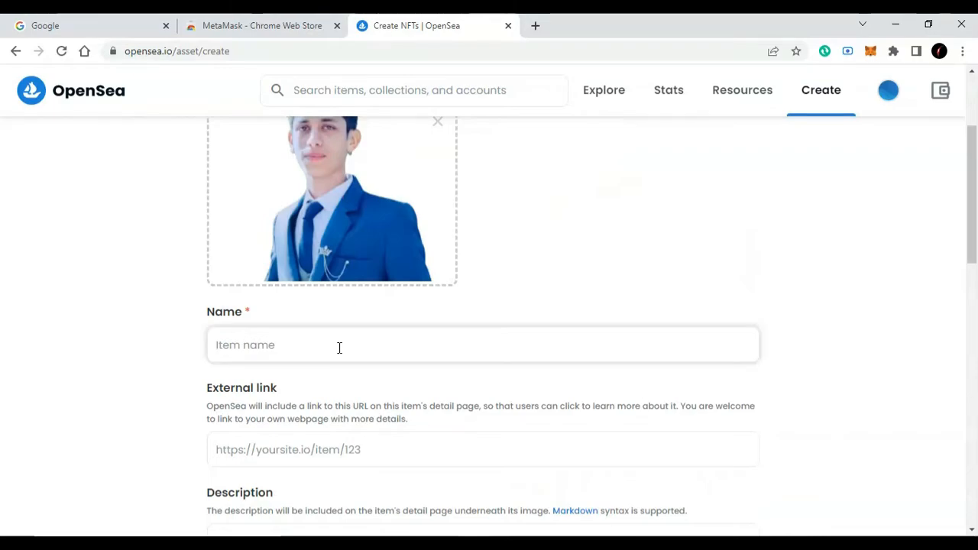
type("nf")
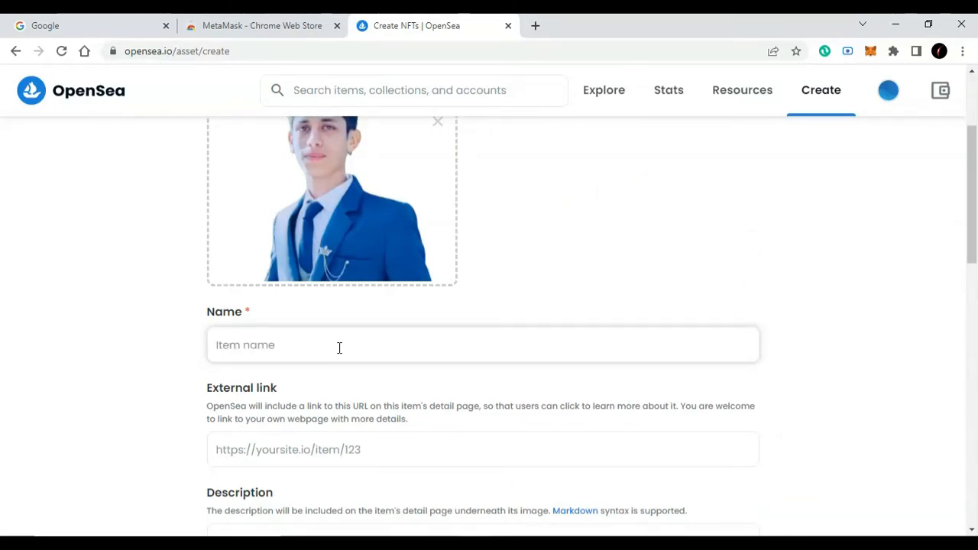
scroll(339, 348, "down", 1)
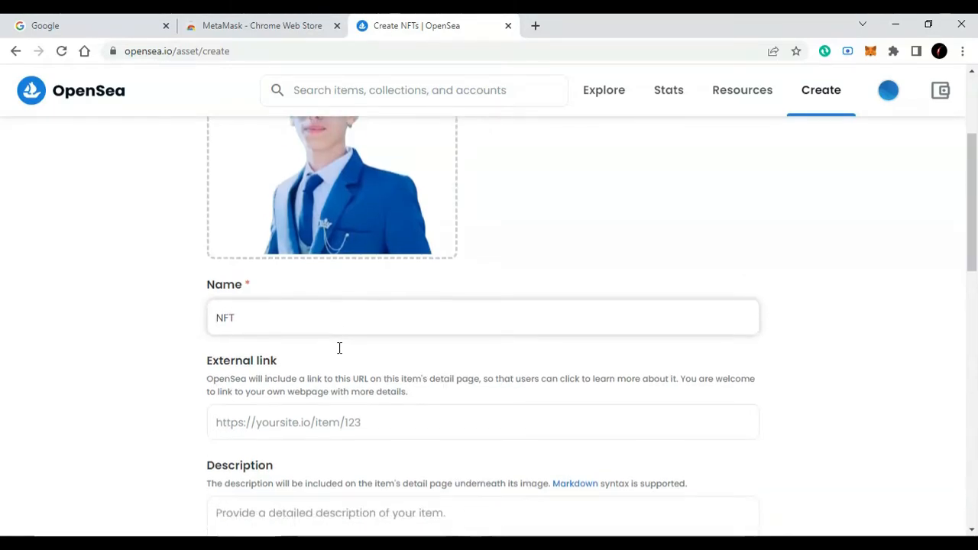
scroll(340, 348, "down", 1)
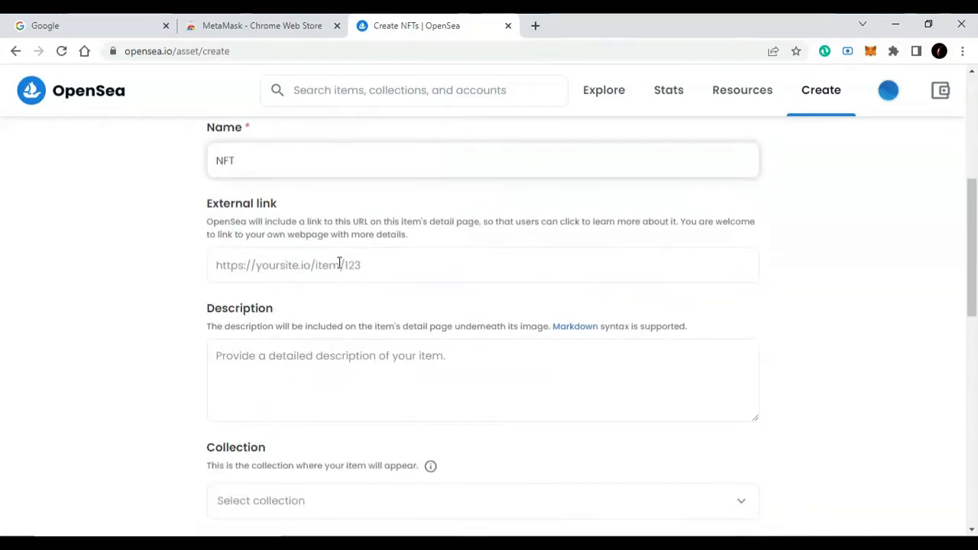
left_click(322, 374)
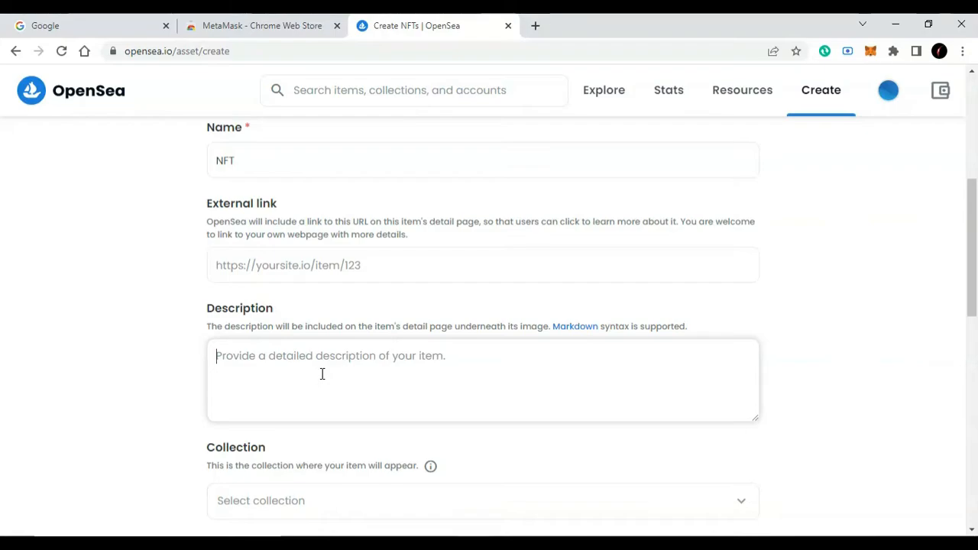
type("T")
key("BackSpace")
type("This is just a test")
Step: Set the item's blockchain to Polygon, then create the item and approve its wallet signature
scroll(321, 374, "down", 2)
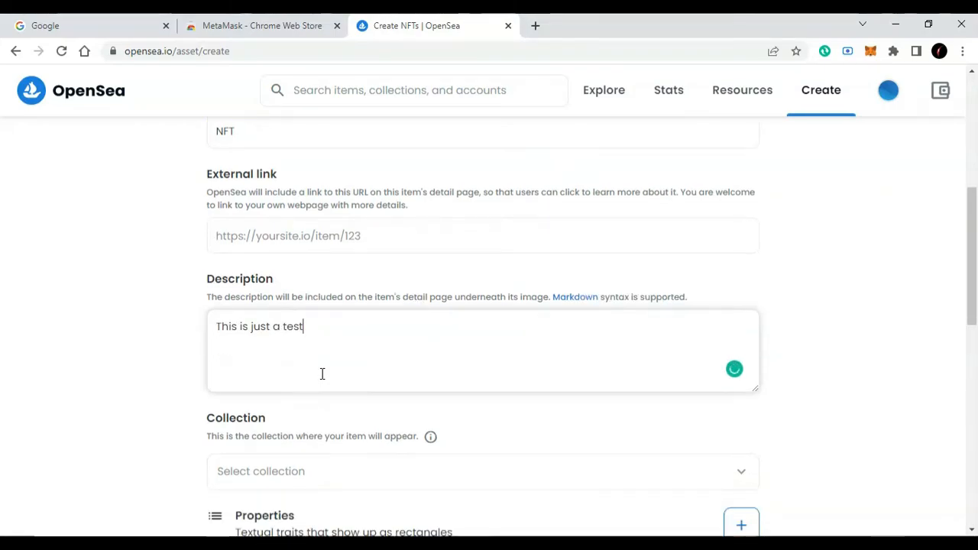
scroll(322, 374, "down", 2)
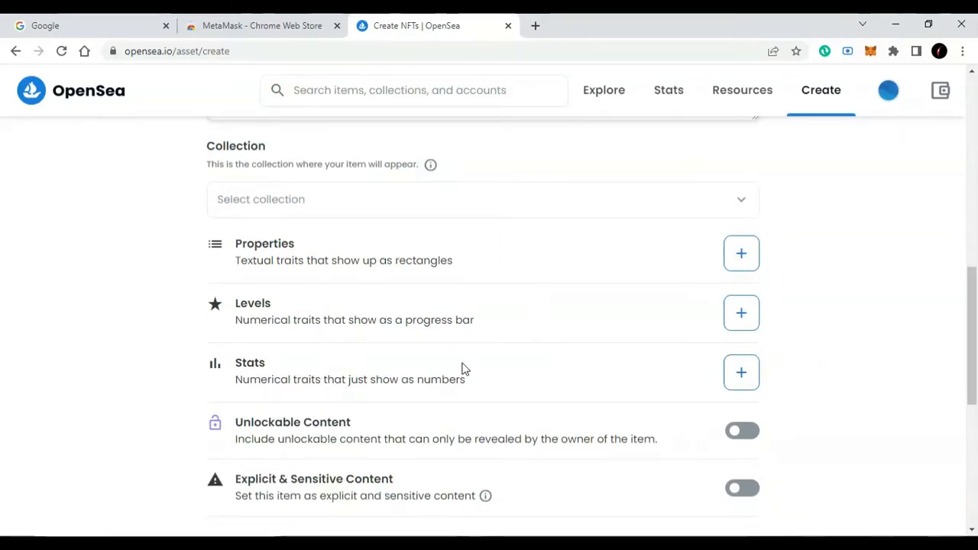
scroll(463, 369, "down", 2)
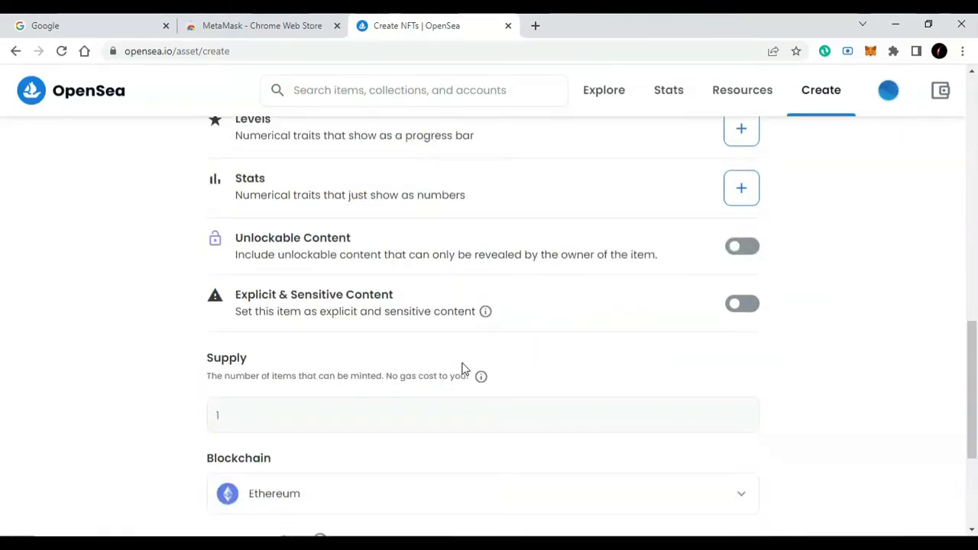
scroll(524, 329, "down", 1)
scroll(524, 328, "down", 3)
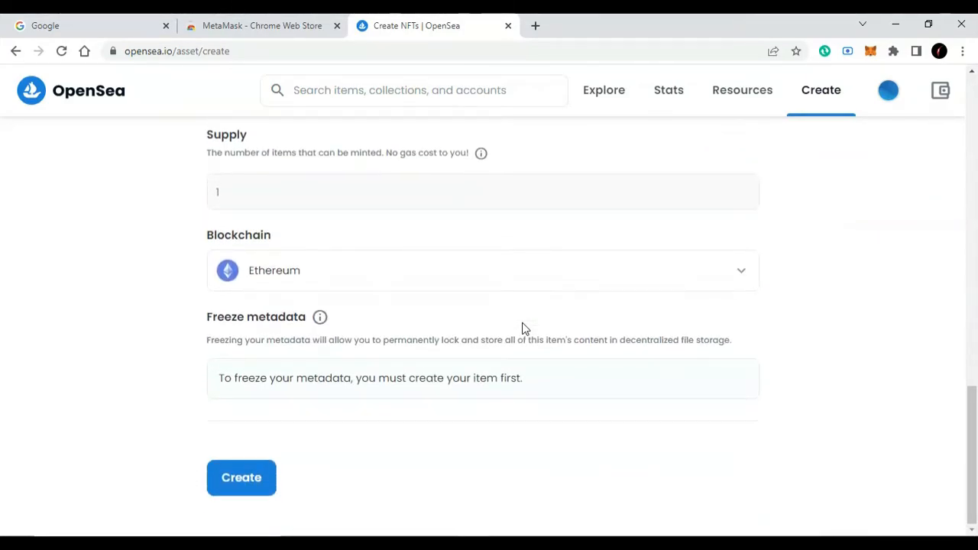
left_click(462, 282)
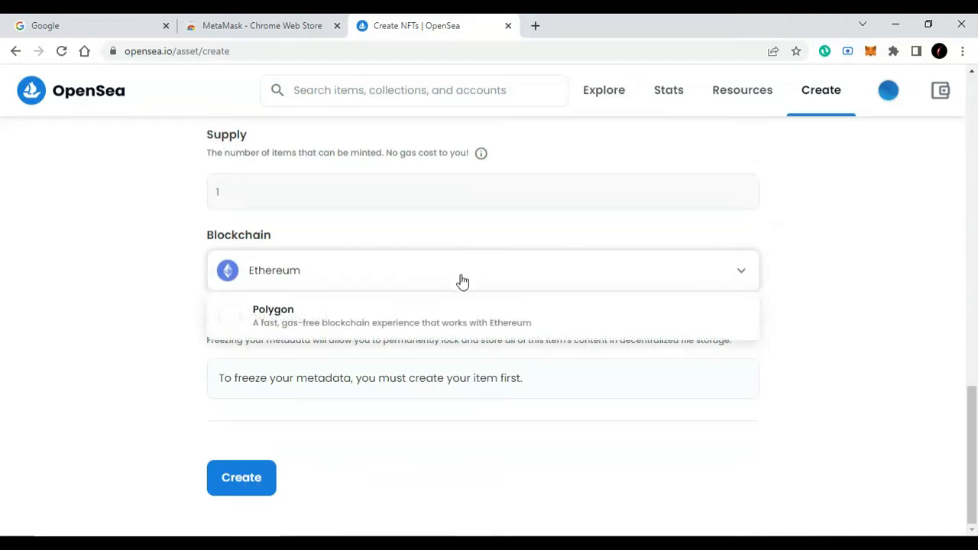
left_click(407, 321)
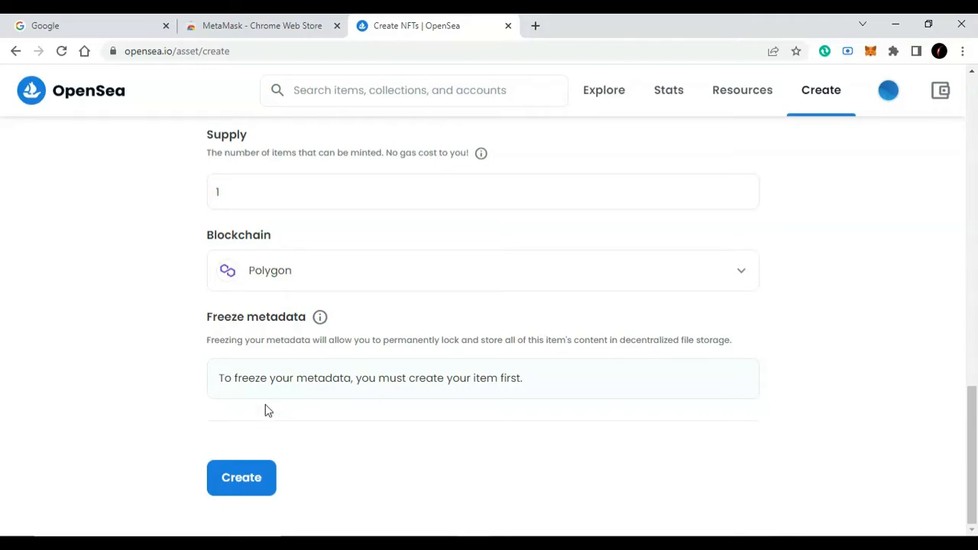
left_click(252, 479)
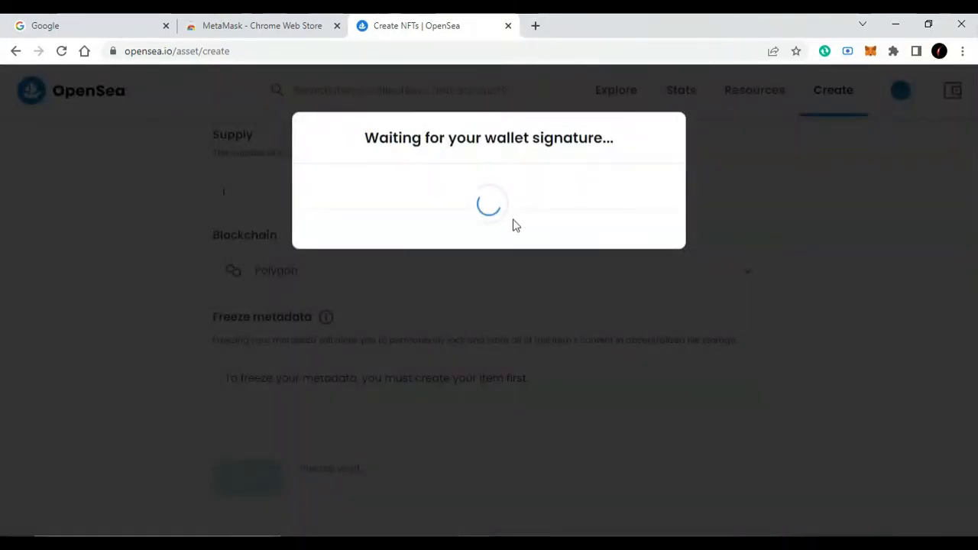
left_click(853, 370)
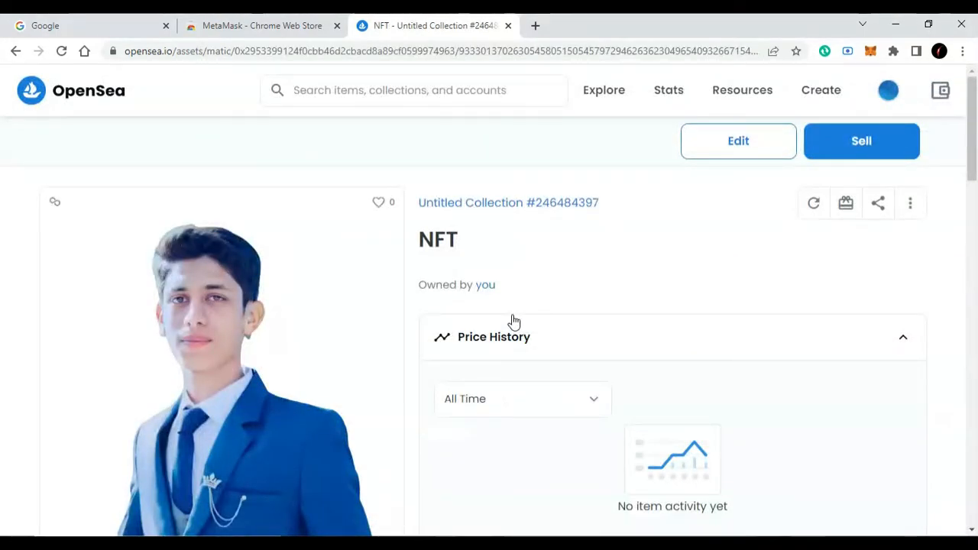
Step: Start selling the created NFT and set its listing price to 0.02 ETH
scroll(513, 321, "down", 2)
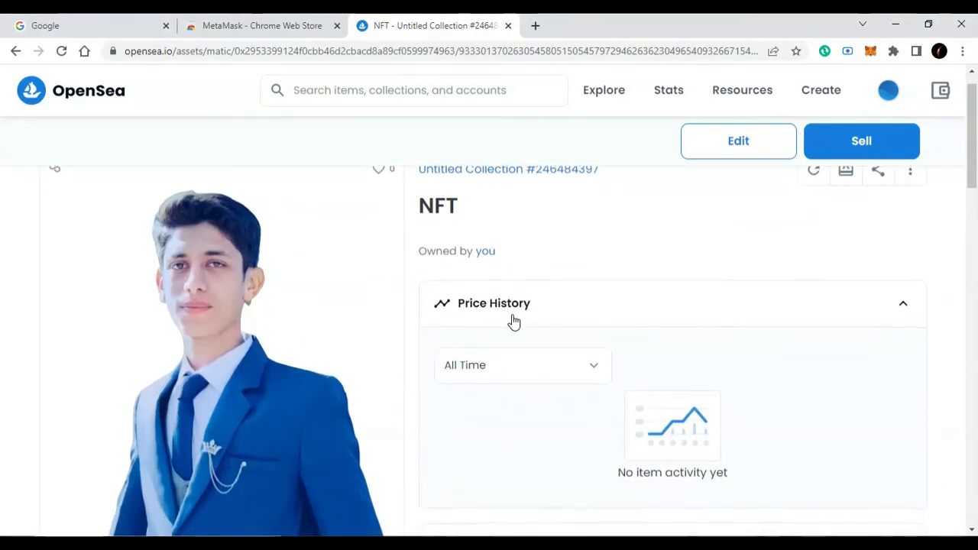
scroll(513, 320, "down", 2)
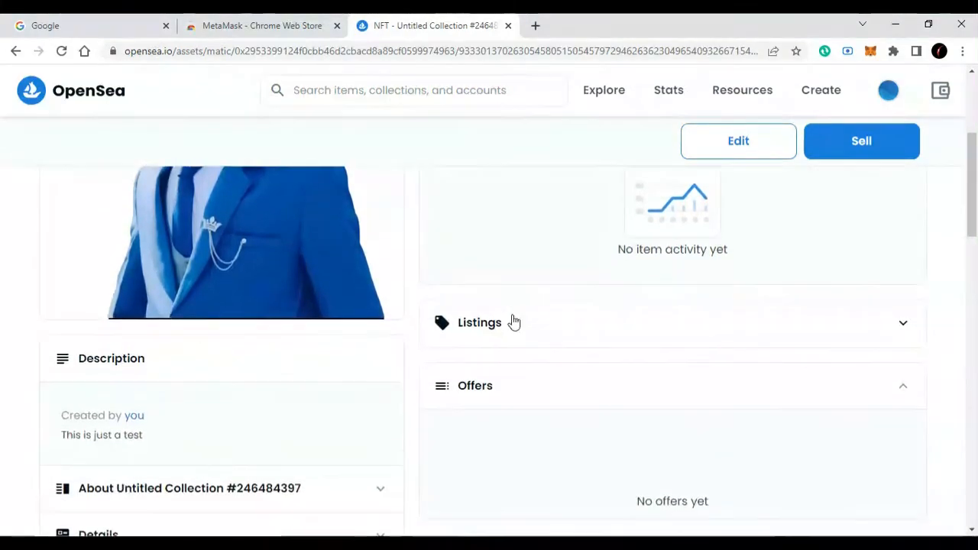
scroll(512, 321, "up", 4)
left_click(903, 149)
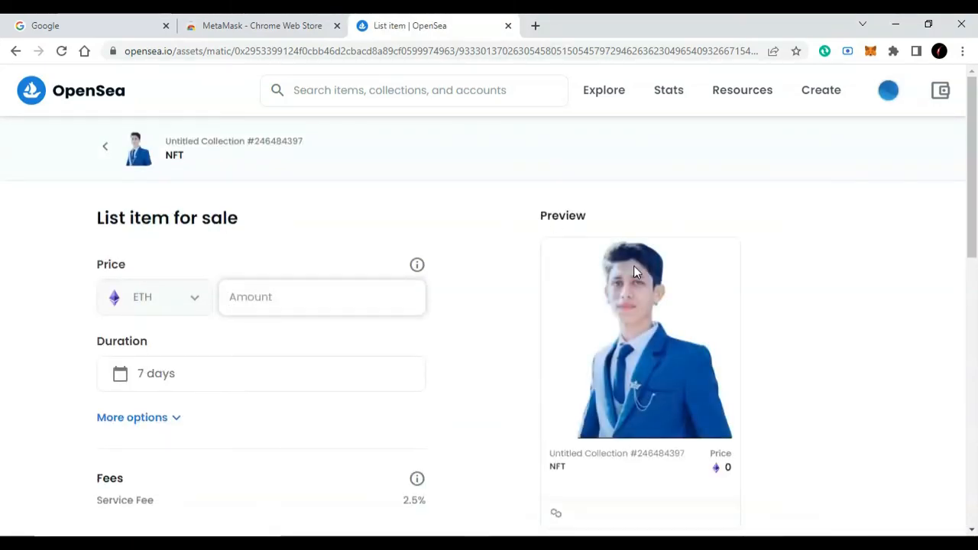
scroll(633, 269, "down", 2)
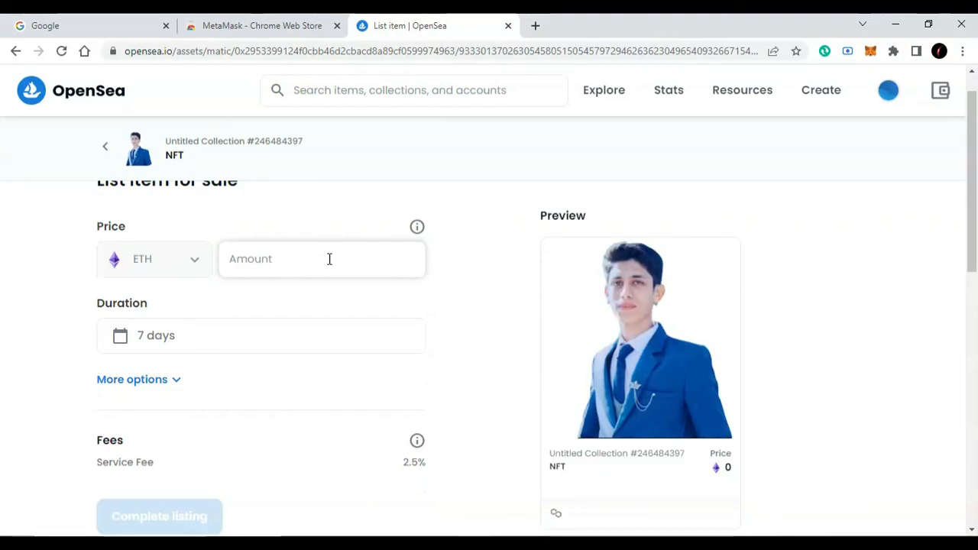
scroll(330, 259, "up", 1)
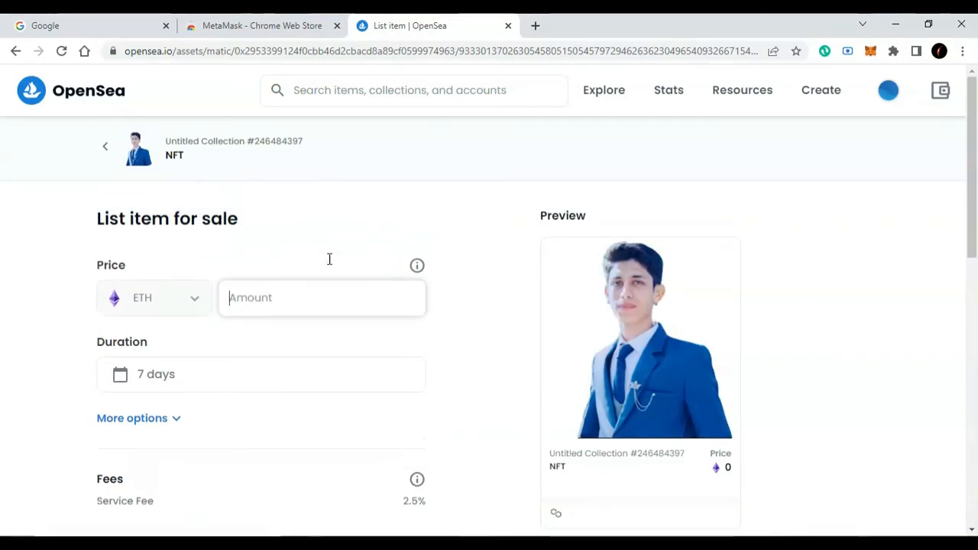
left_click(328, 290)
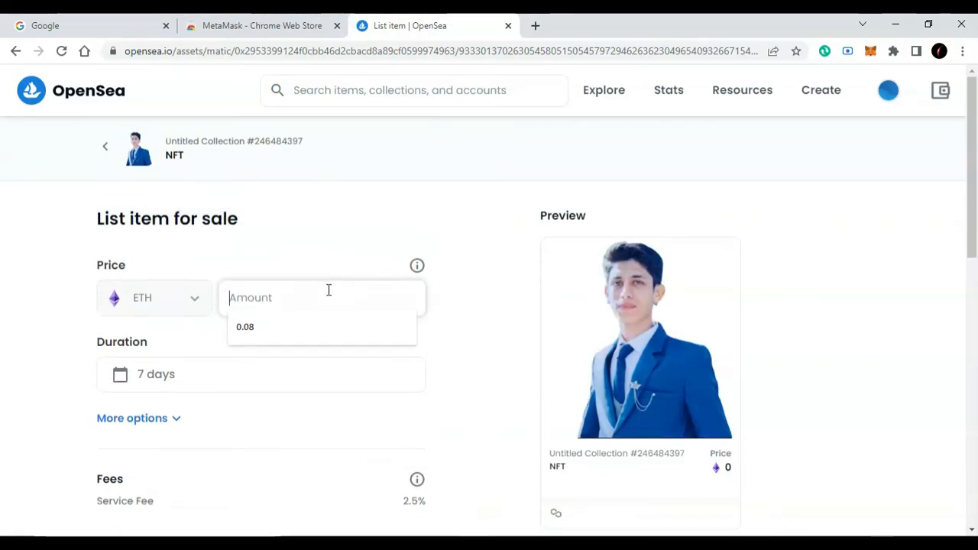
left_click(297, 327)
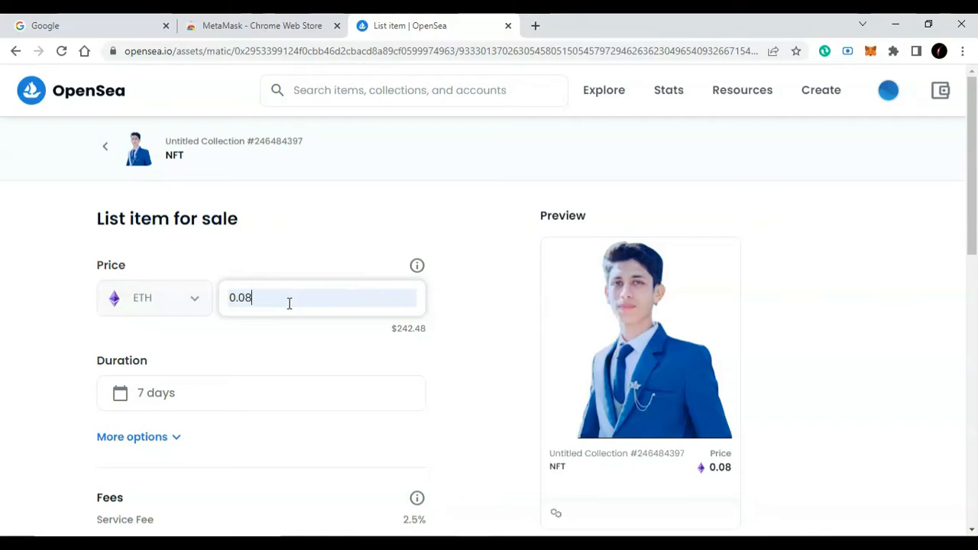
key("BackSpace")
type("2")
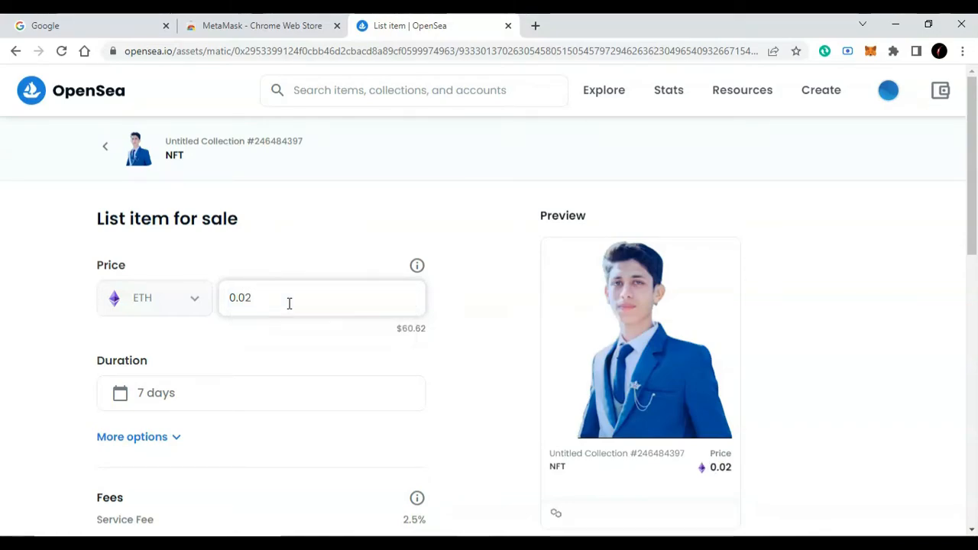
Step: Submit the listing and unlock the currency through MetaMask, retrying the unlock if needed
scroll(277, 390, "down", 3)
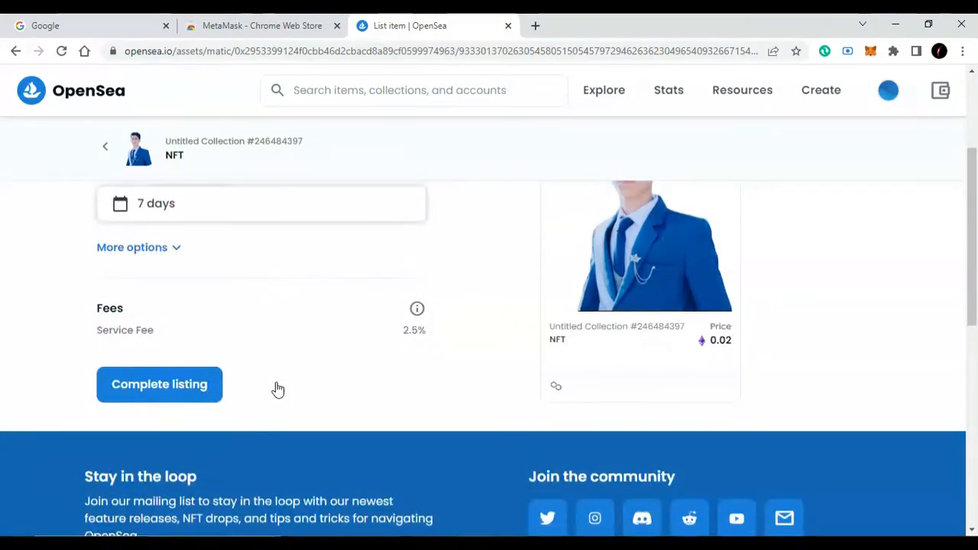
scroll(277, 390, "up", 1)
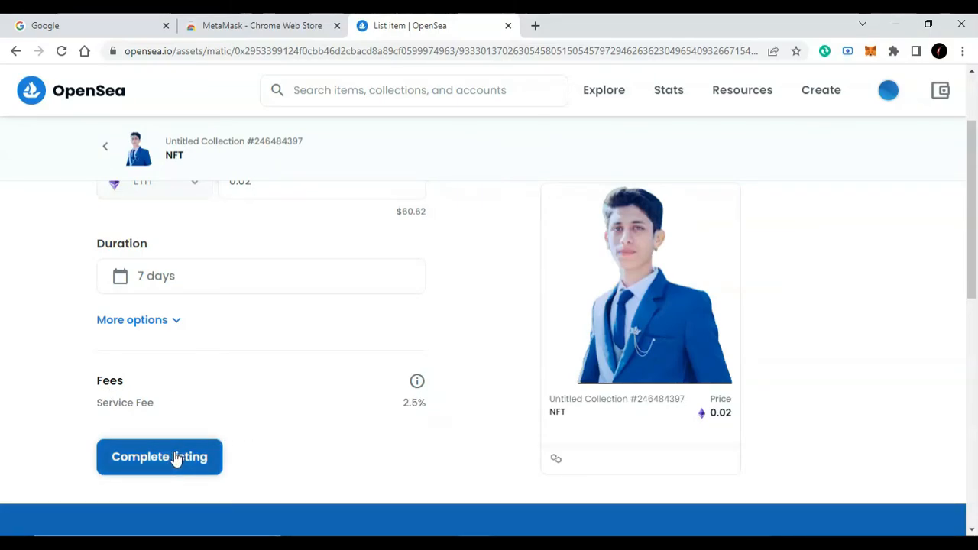
left_click(209, 436)
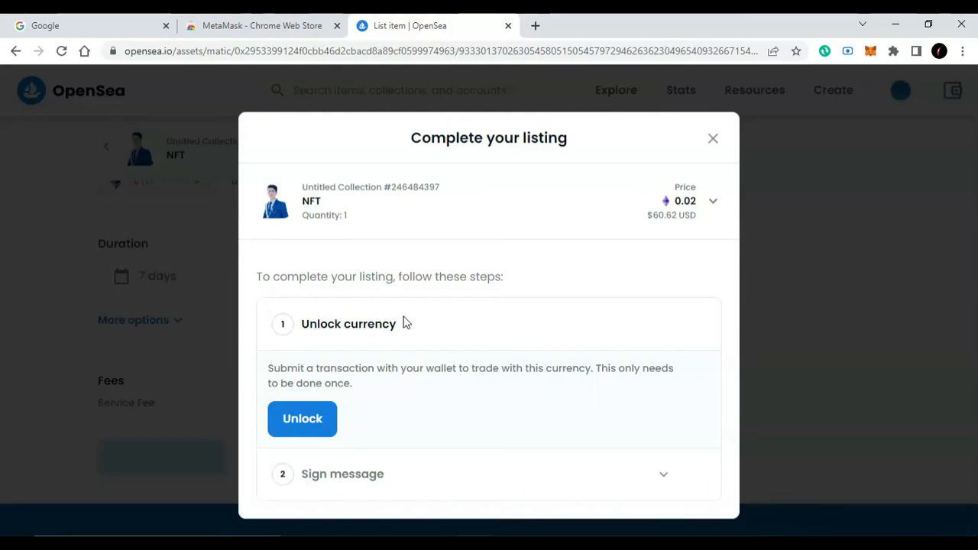
left_click(291, 420)
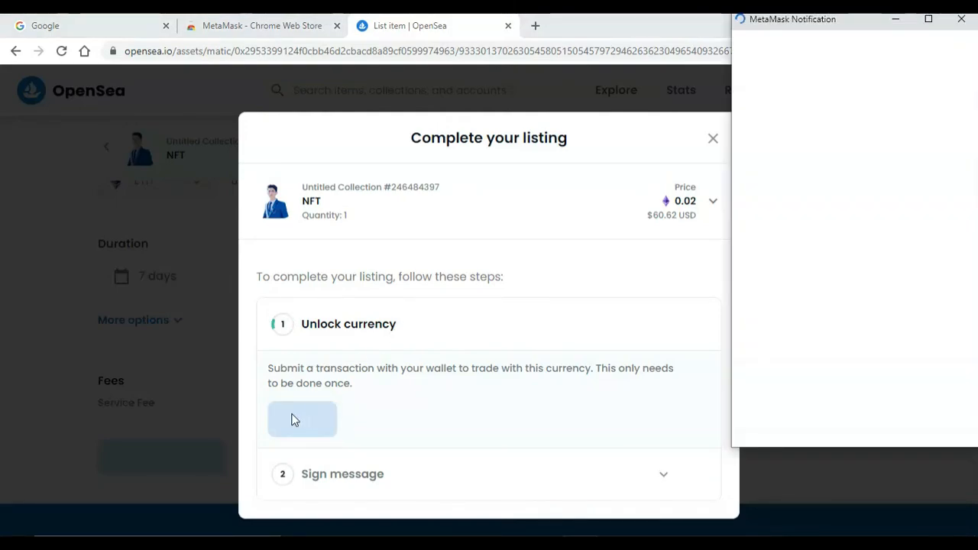
left_click(919, 423)
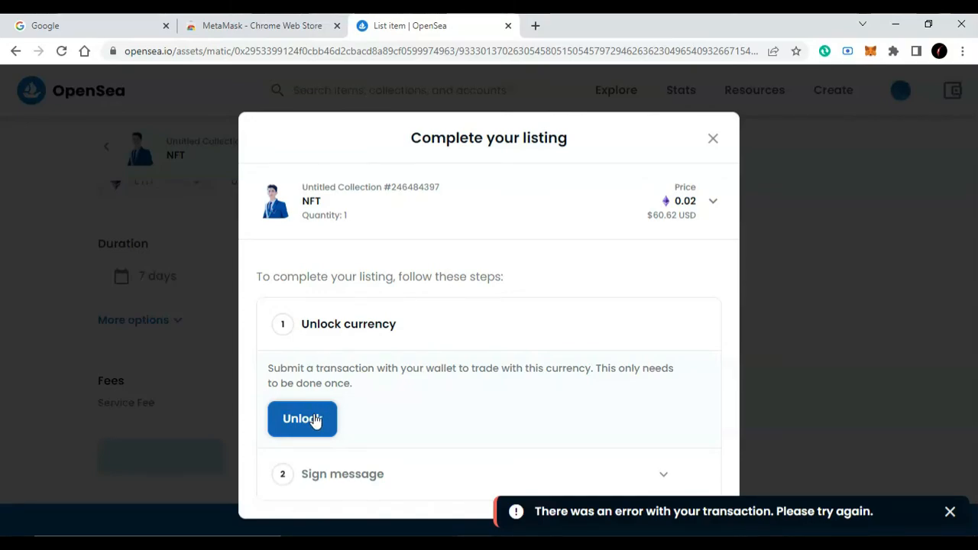
left_click(315, 421)
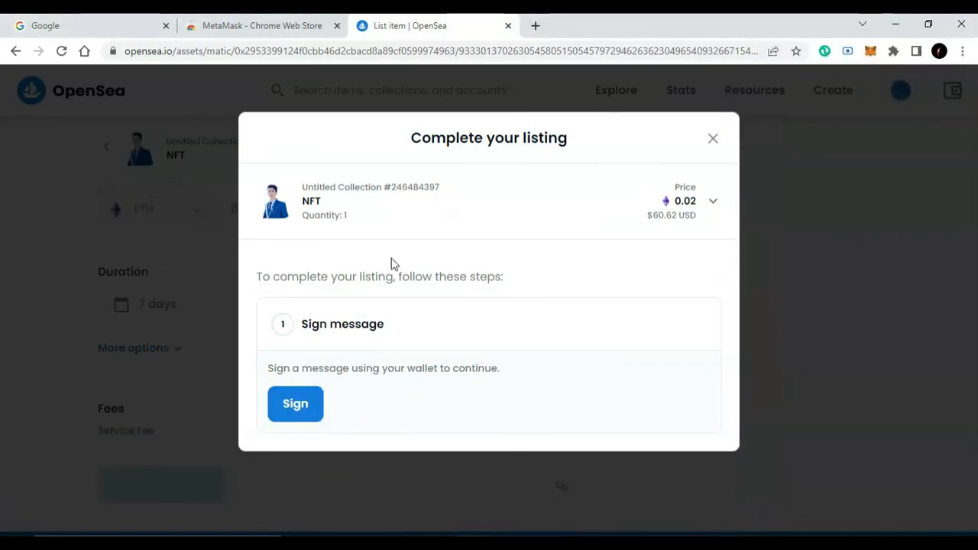
Step: Sign the listing message with Account 1 in MetaMask and close the listing dialog
left_click(311, 409)
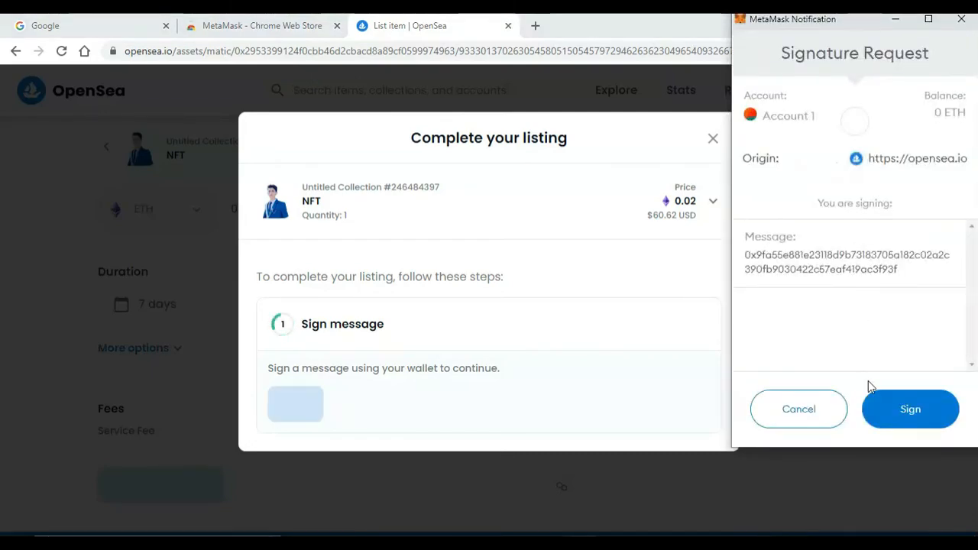
left_click(908, 410)
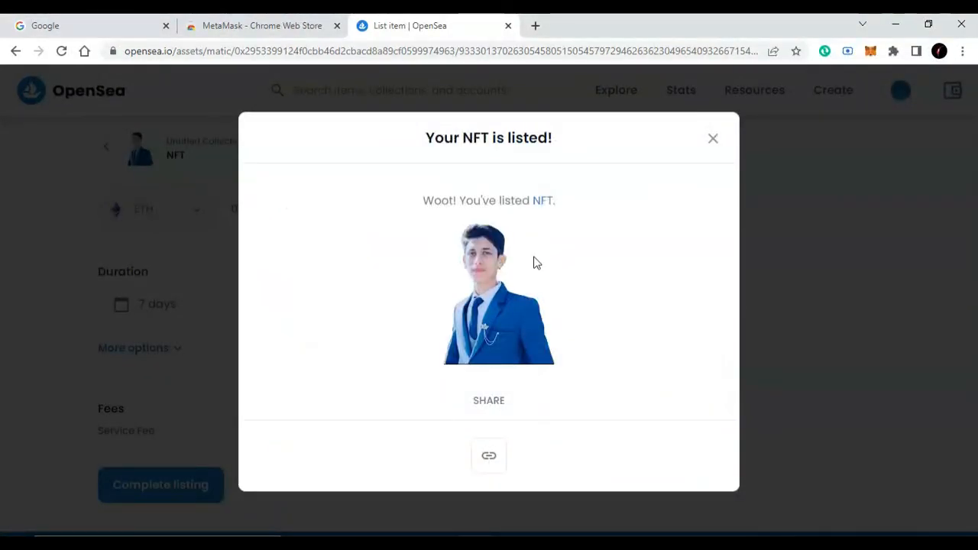
left_click(714, 141)
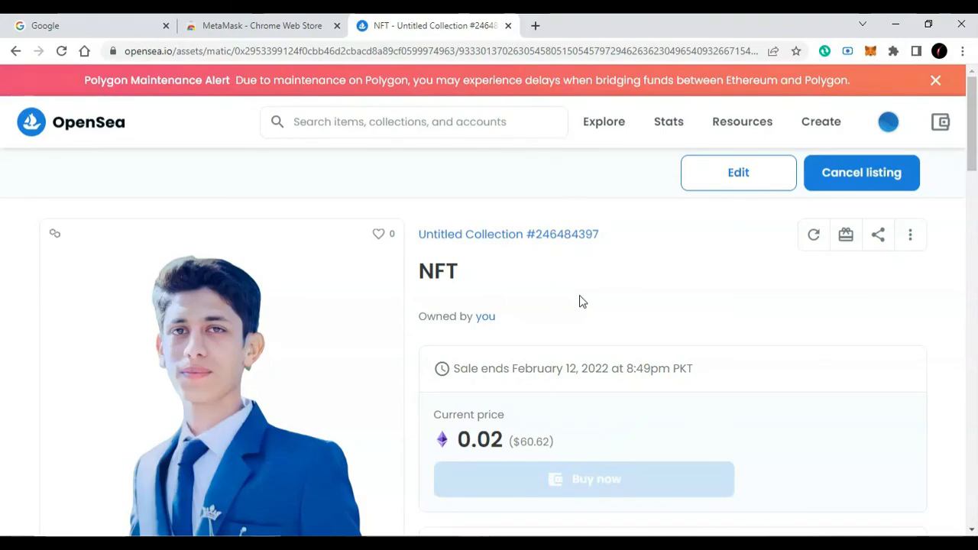
Step: Examine the listed NFT's page, including its price, description, price history, listings and offers
scroll(579, 300, "down", 3)
scroll(579, 301, "down", 1)
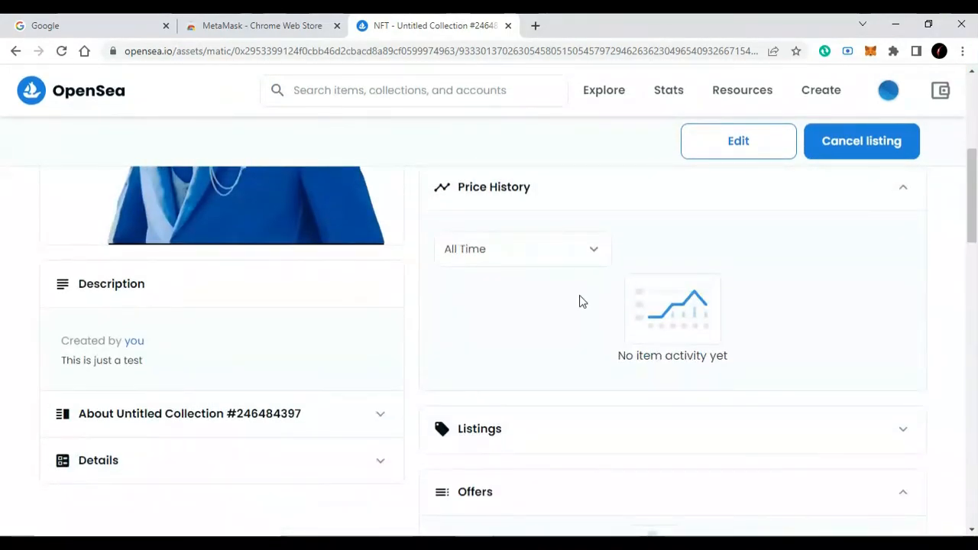
scroll(579, 300, "up", 2)
scroll(579, 301, "down", 1)
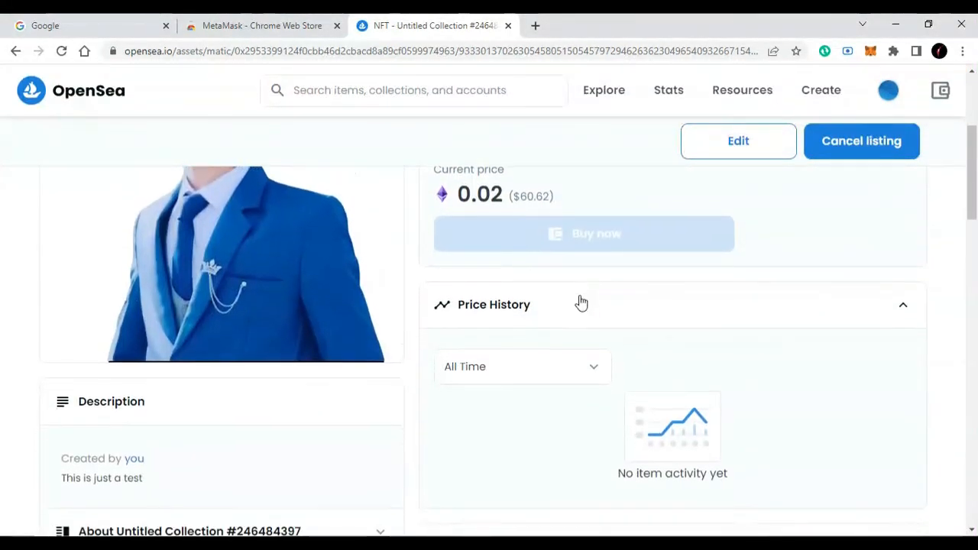
scroll(579, 301, "down", 2)
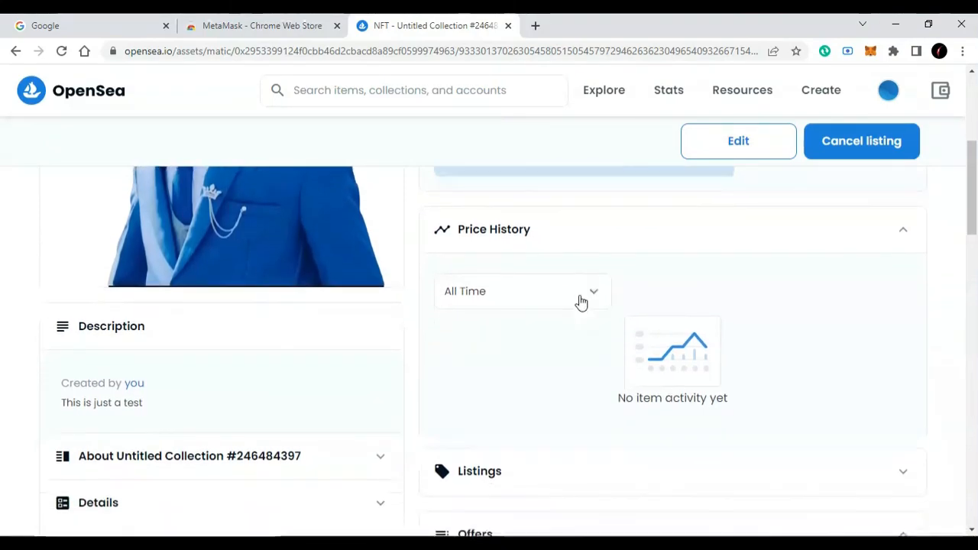
scroll(579, 301, "down", 1)
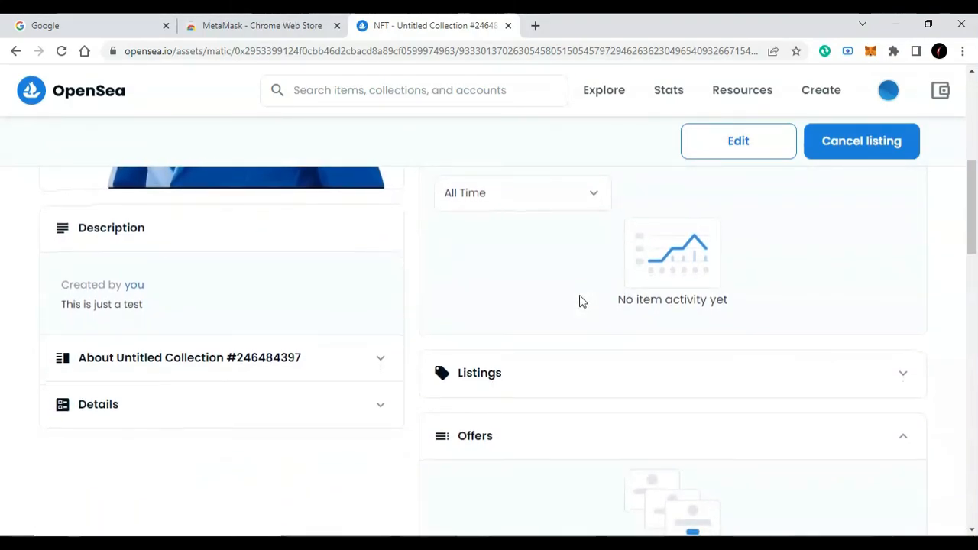